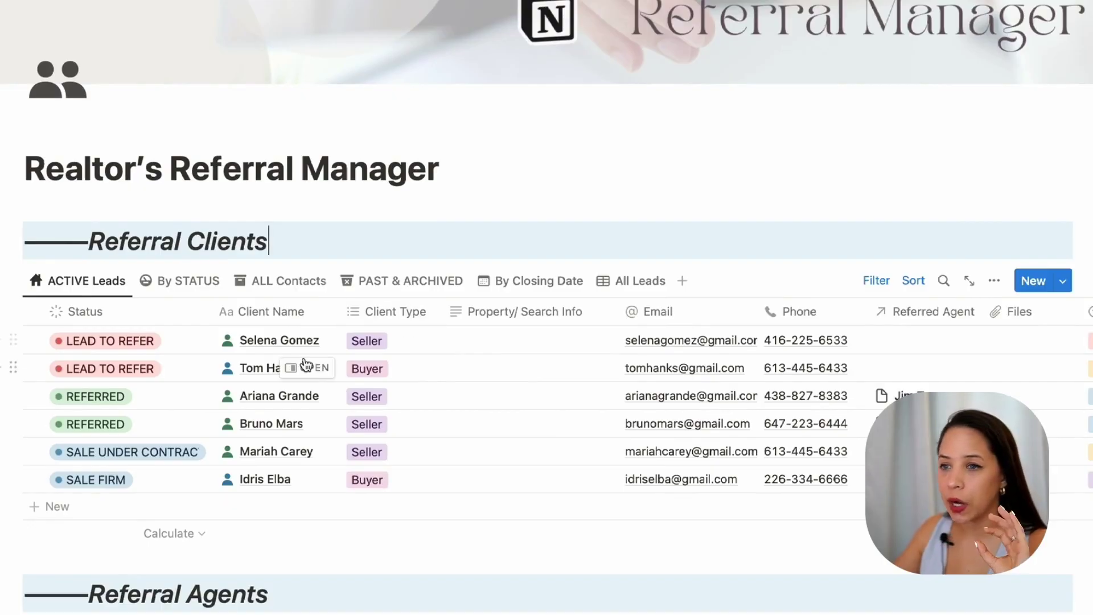
Step: Delete the stray blank row from the Referral Clients table
scroll(324, 237, "down", 5)
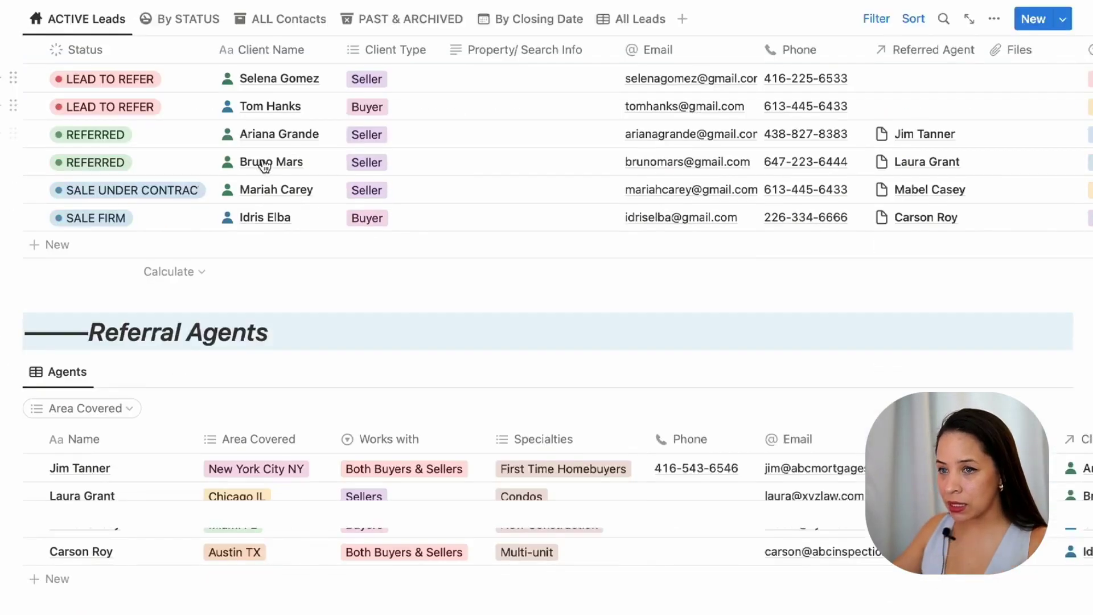
scroll(329, 341, "up", 10)
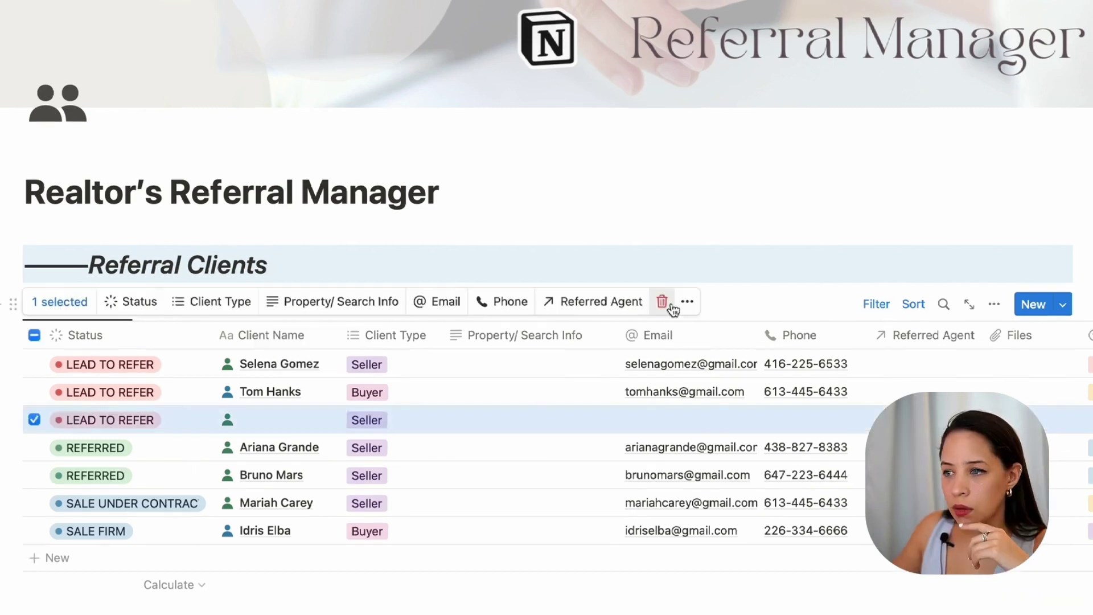
left_click(667, 303)
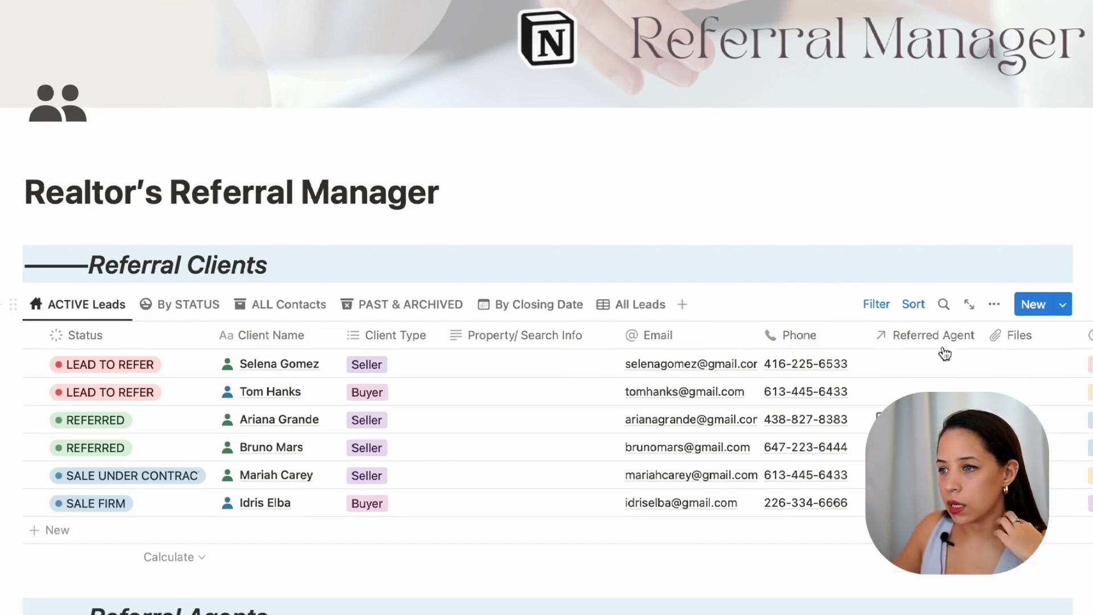
Step: Create a new lead, open it as a full page, and clear its placeholder title
left_click(1040, 309)
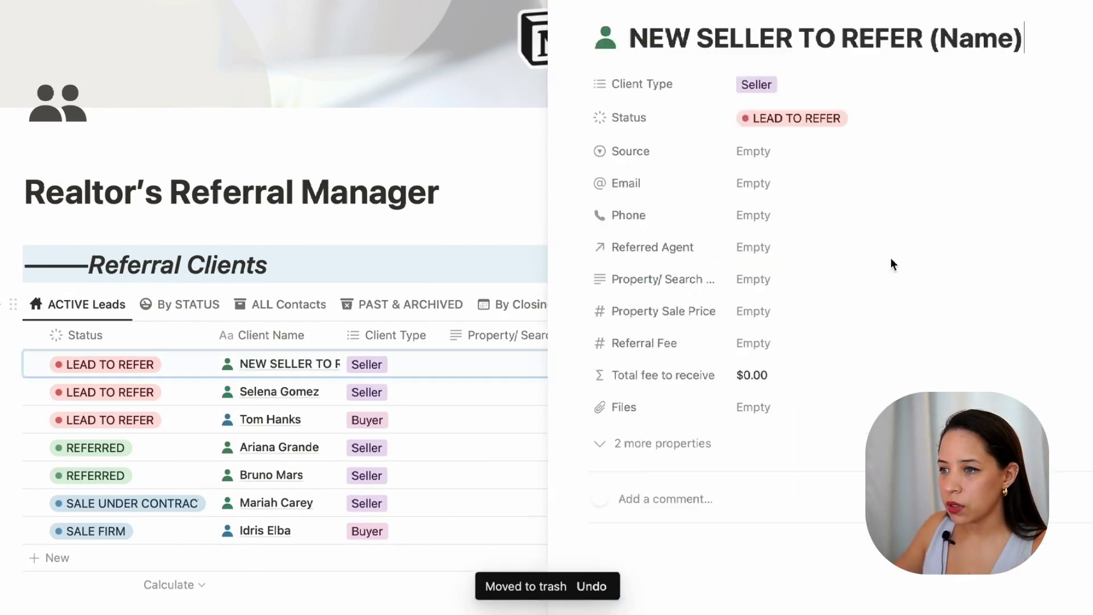
left_click(561, 2)
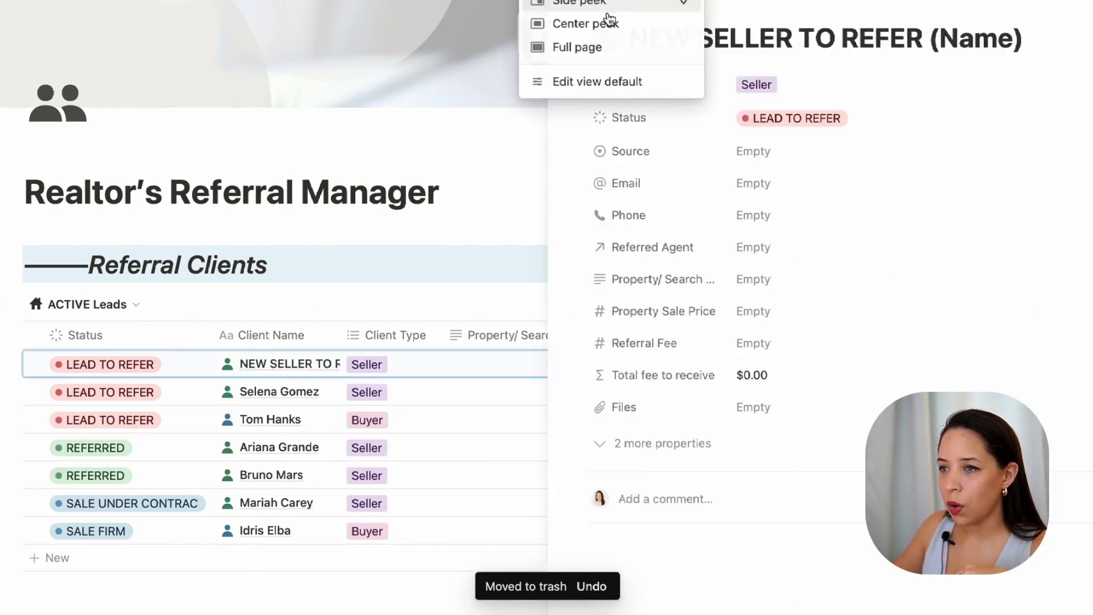
left_click(597, 52)
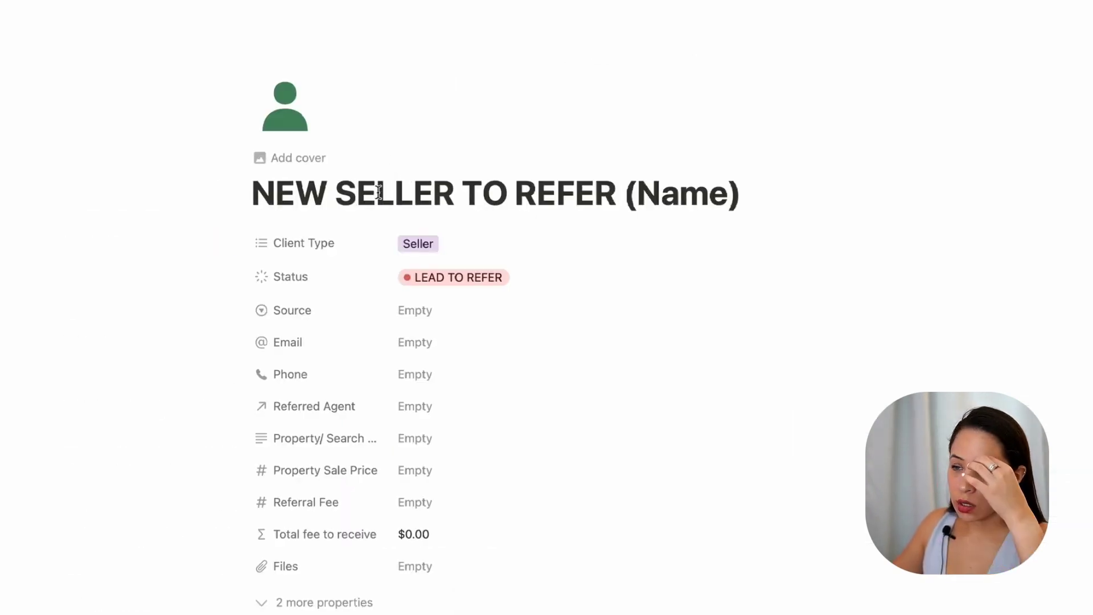
key("super+a")
key("BackSpace")
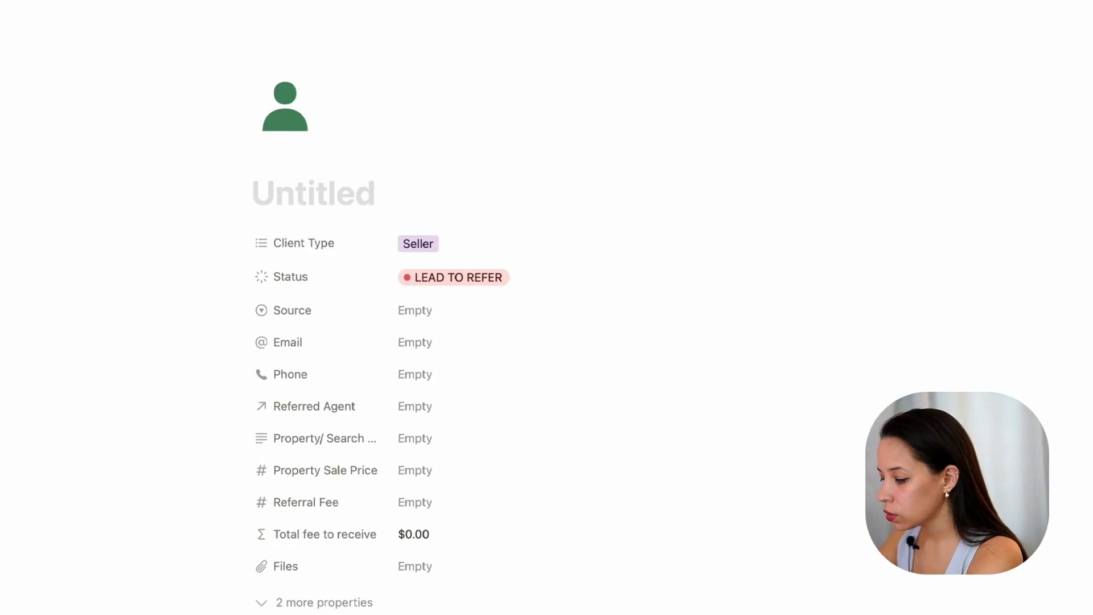
Step: Title the lead with the client's full name and switch Client Type from Seller to Buyer
type("T")
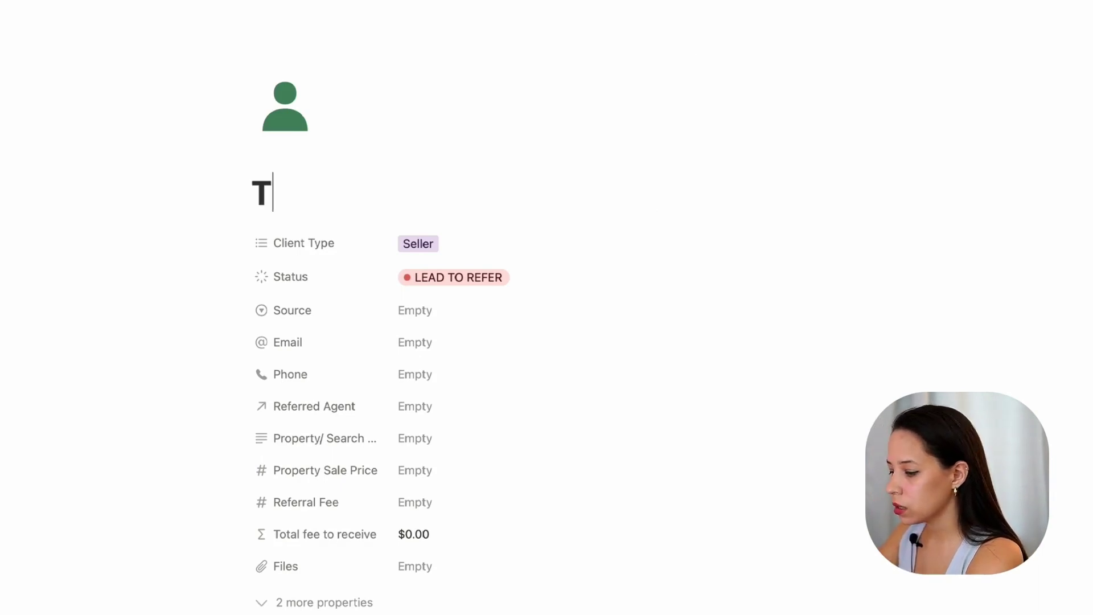
type("aylor Swift")
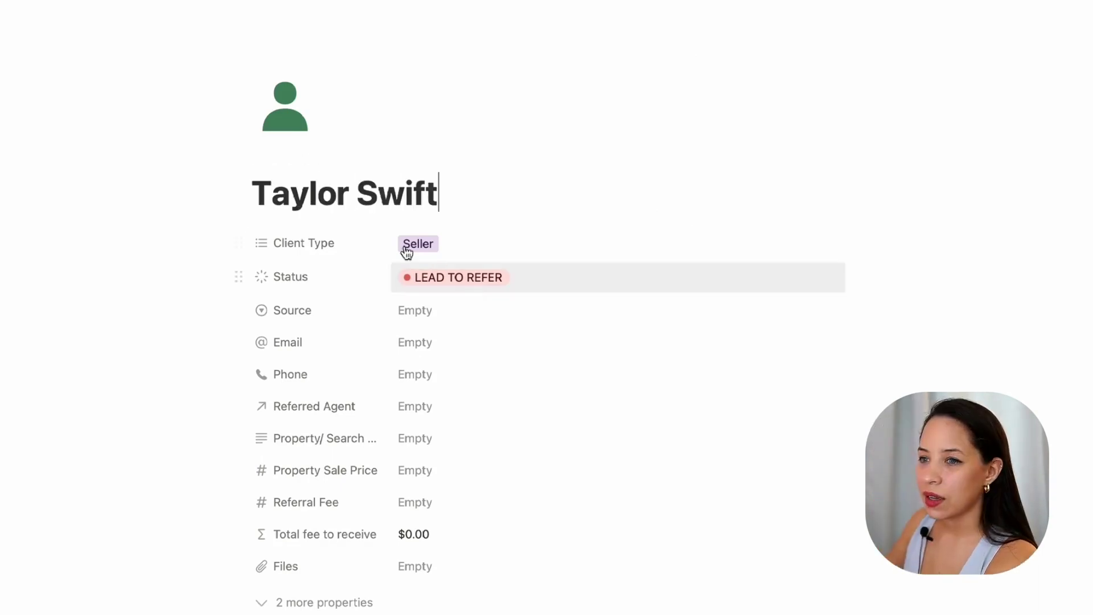
left_click(432, 247)
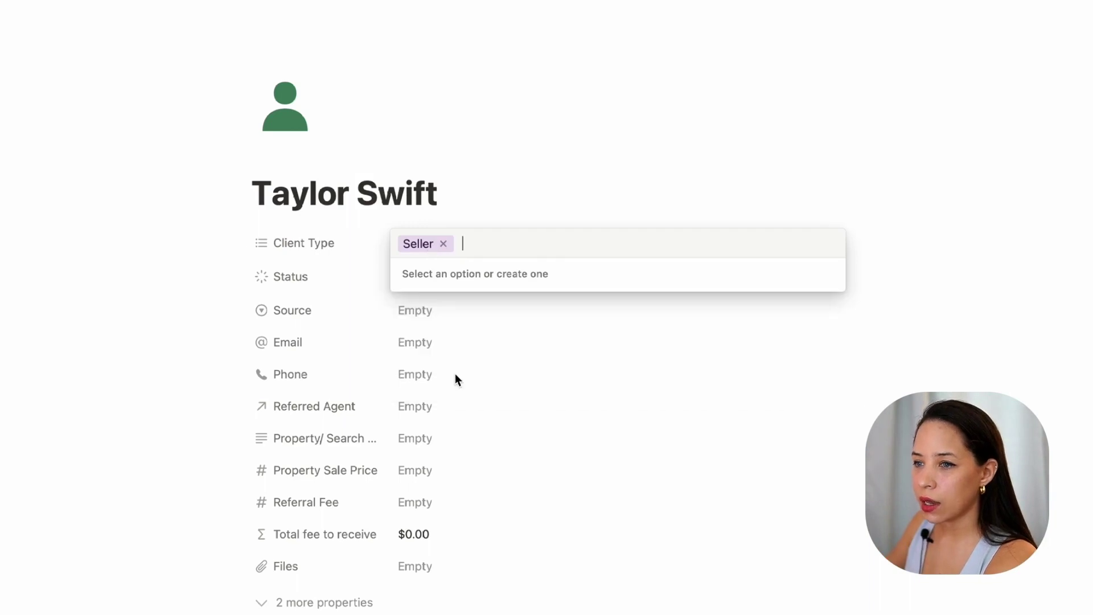
left_click(443, 244)
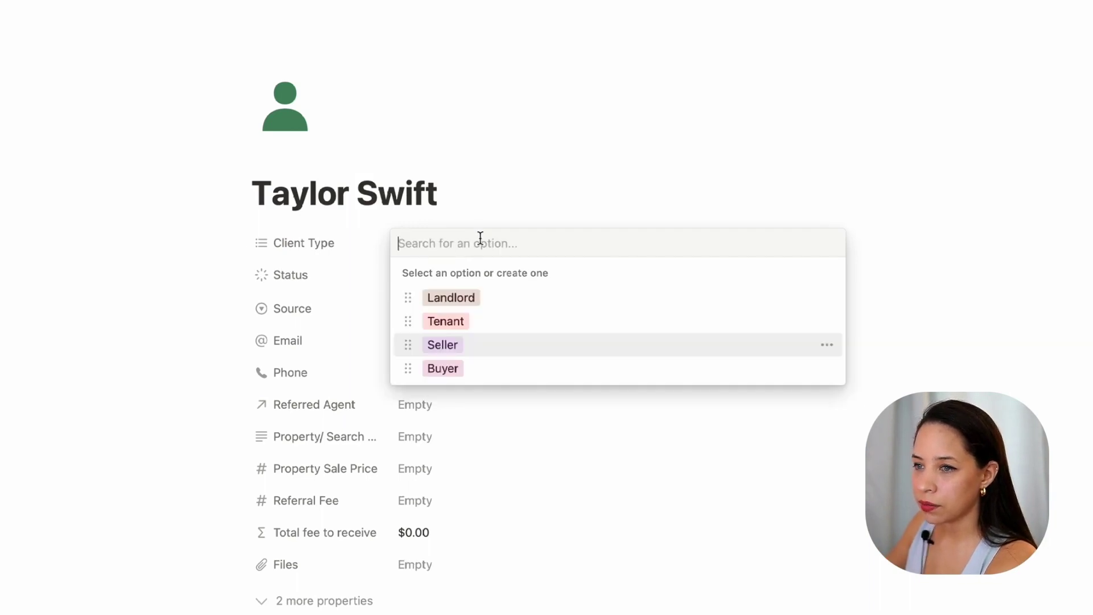
left_click(447, 370)
left_click(447, 192)
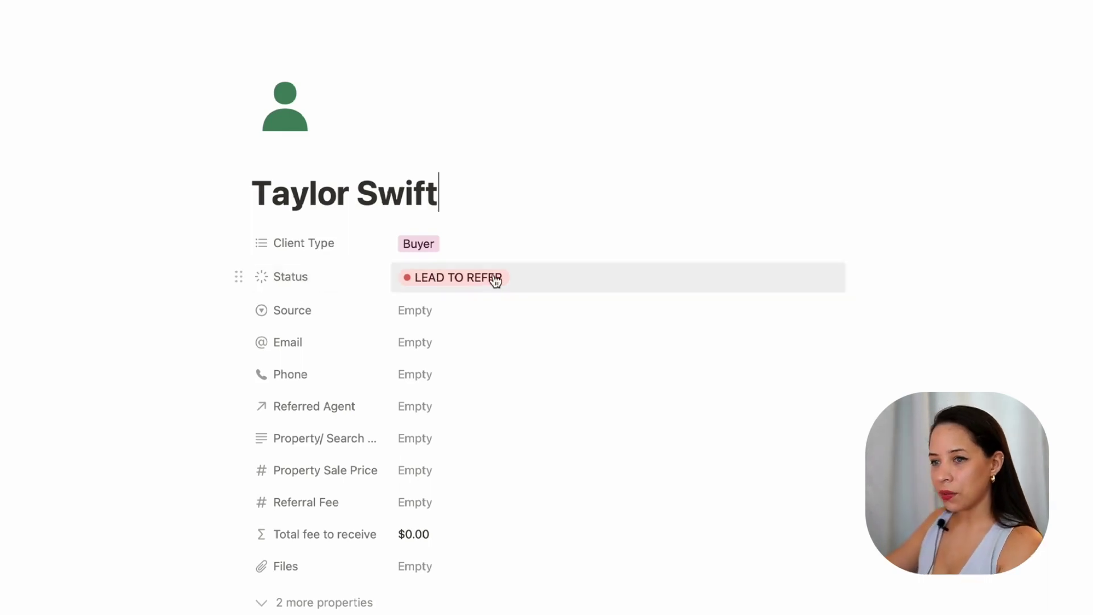
left_click(438, 277)
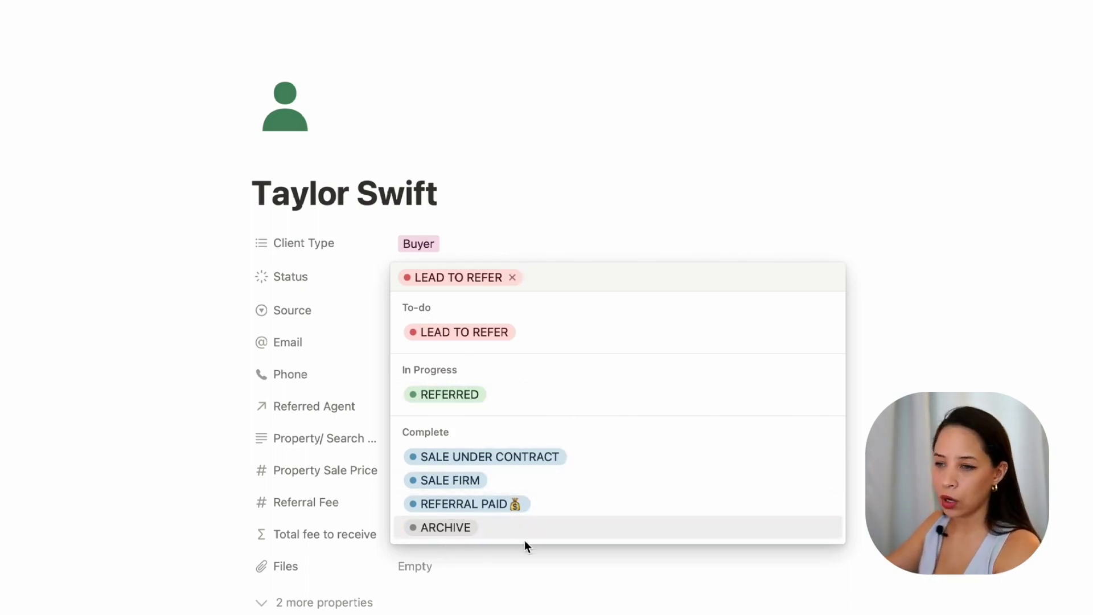
left_click(593, 147)
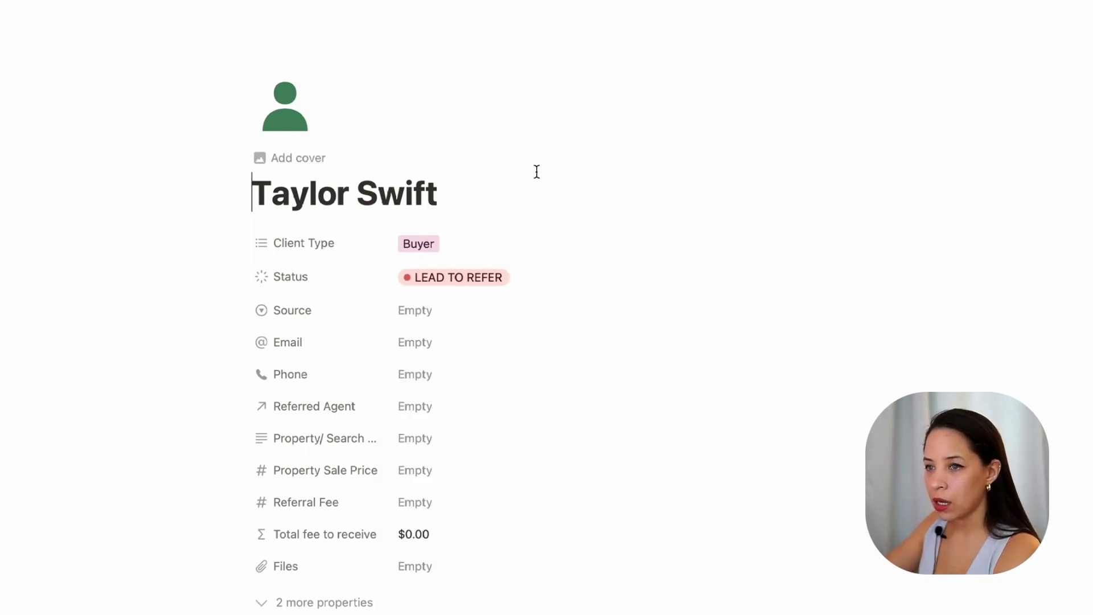
Step: Set the lead's Source to YouTube
scroll(481, 318, "down", 1)
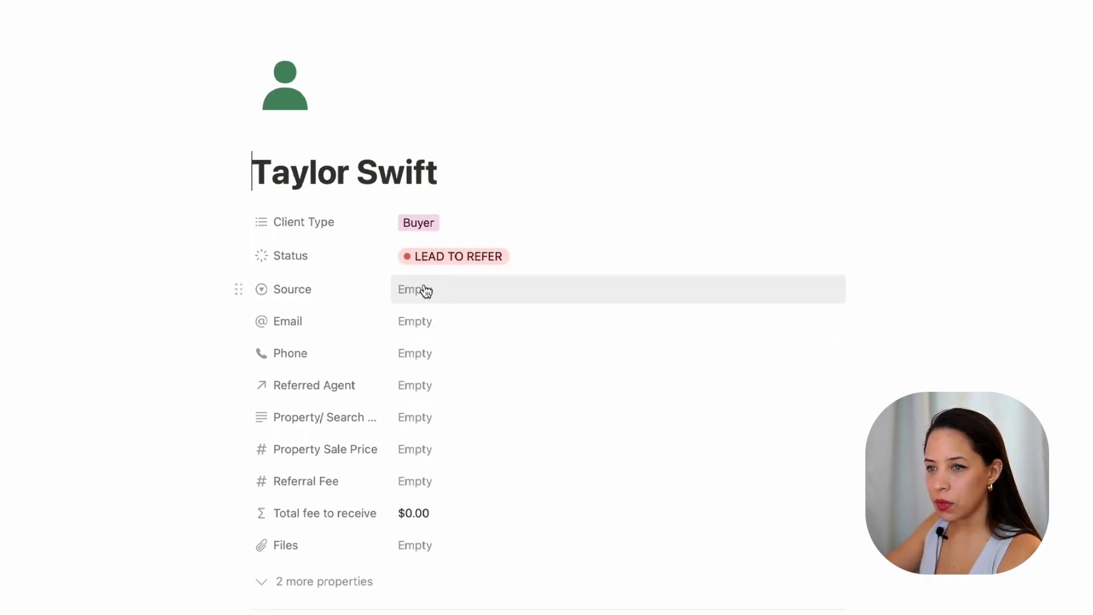
left_click(448, 292)
scroll(557, 315, "down", 1)
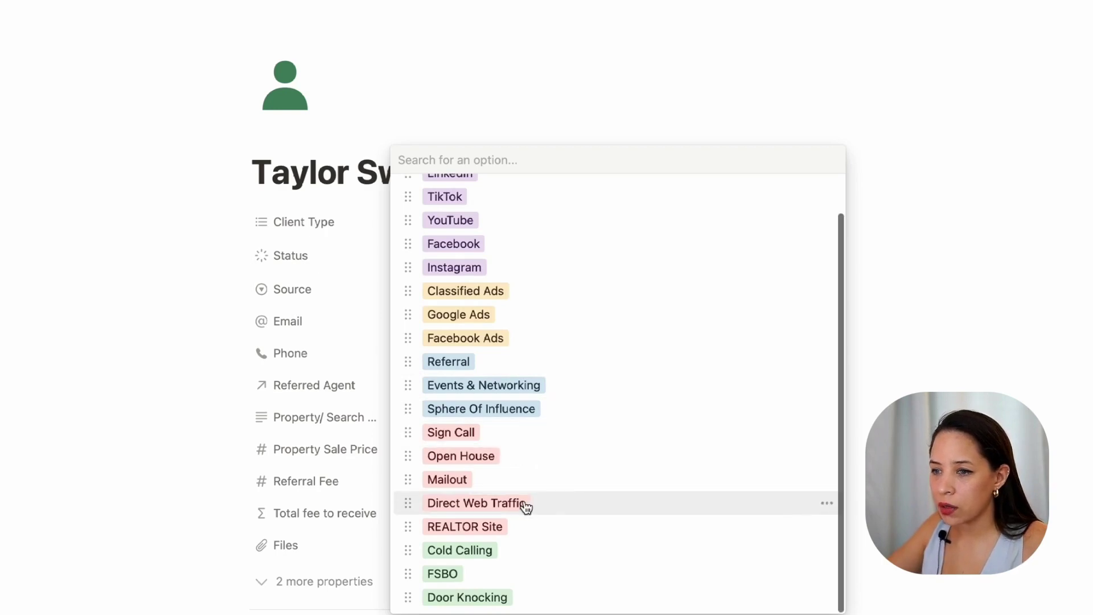
scroll(535, 435, "up", 2)
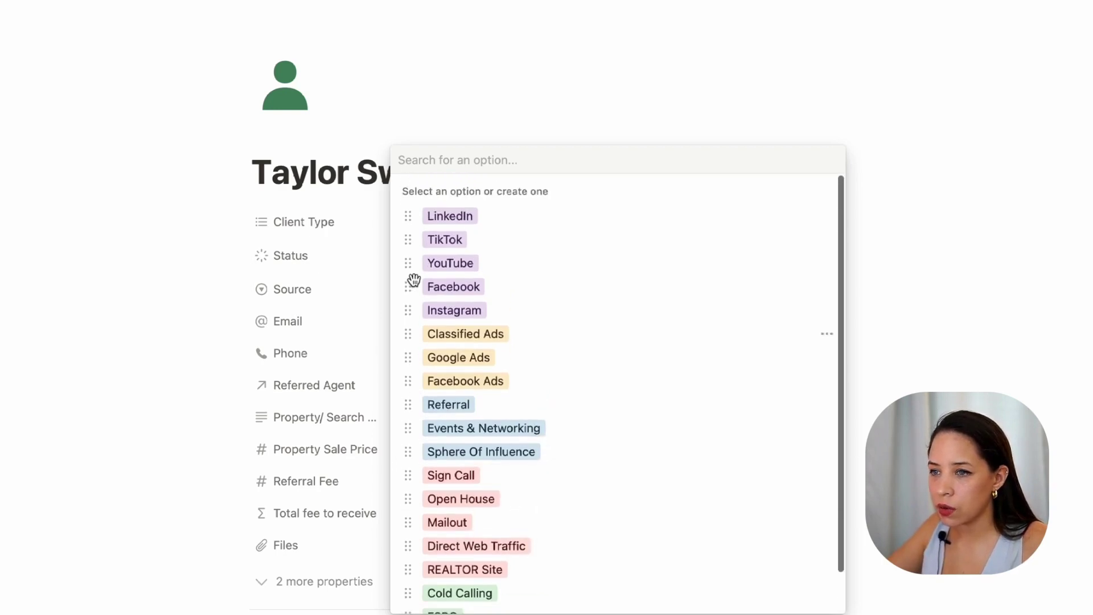
left_click(486, 265)
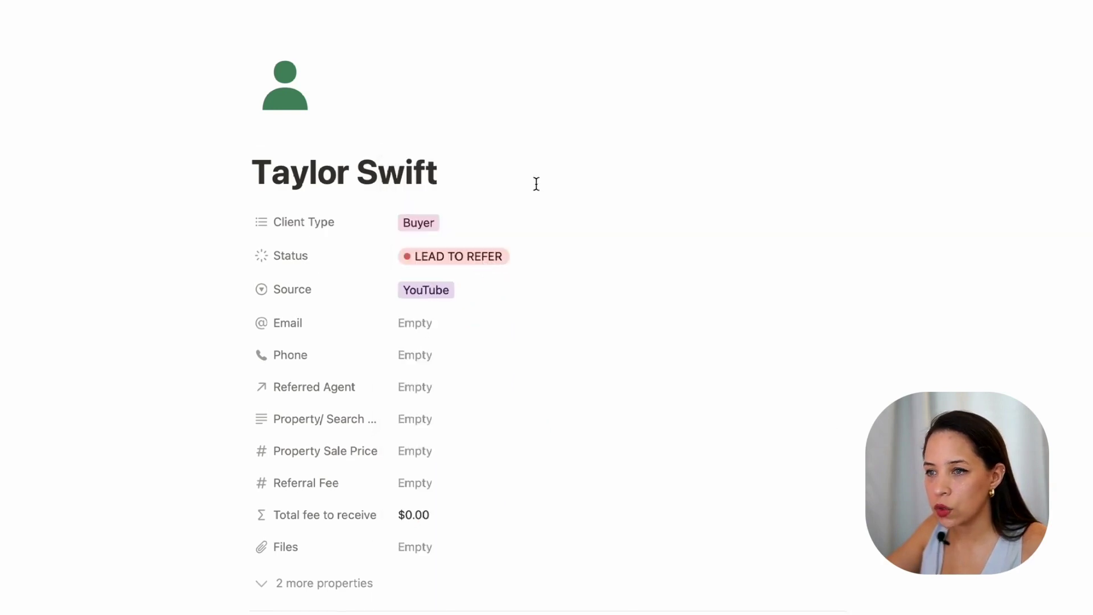
Step: Fill in the client's e-mail address and phone number
left_click(427, 333)
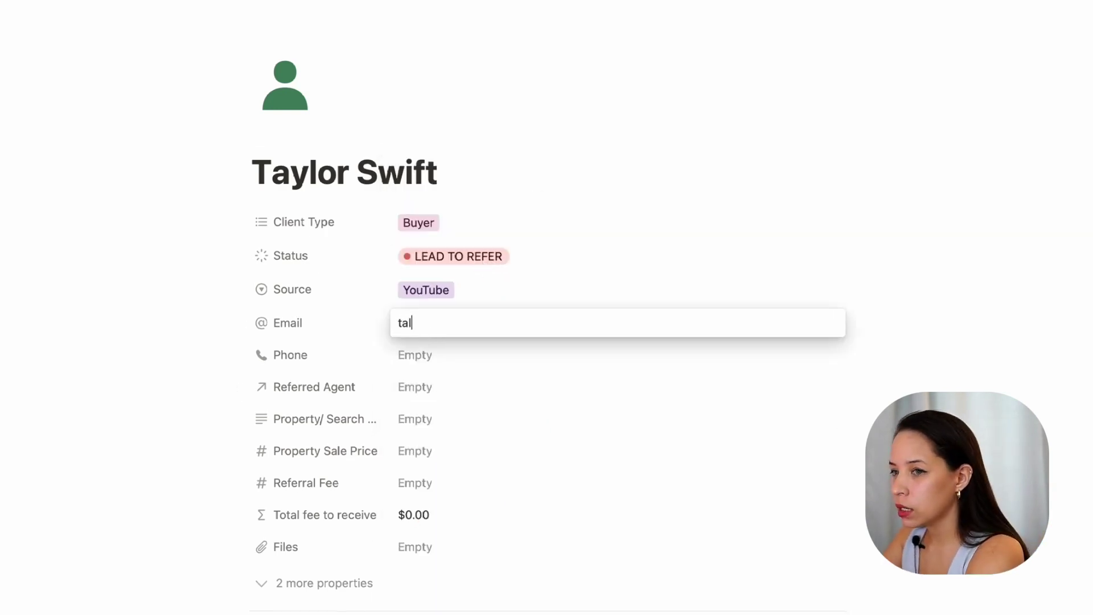
left_click(434, 358)
key("Return")
Step: Enter 'highrise condo in miami area' as the property search
scroll(342, 402, "down", 1)
left_click(342, 398)
key("Escape")
left_click(447, 406)
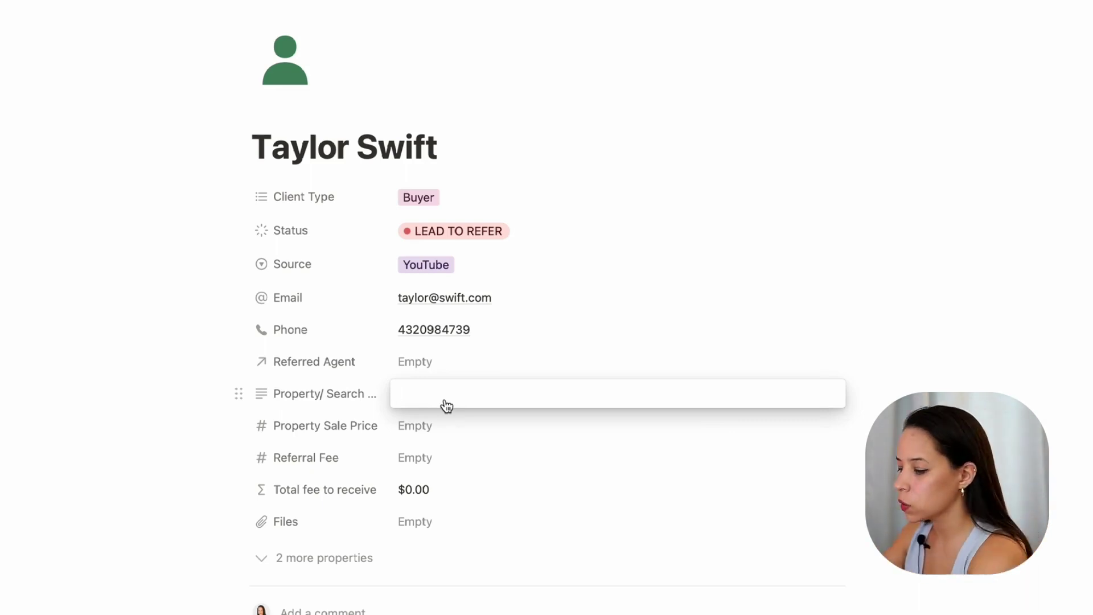
type("highrise condo")
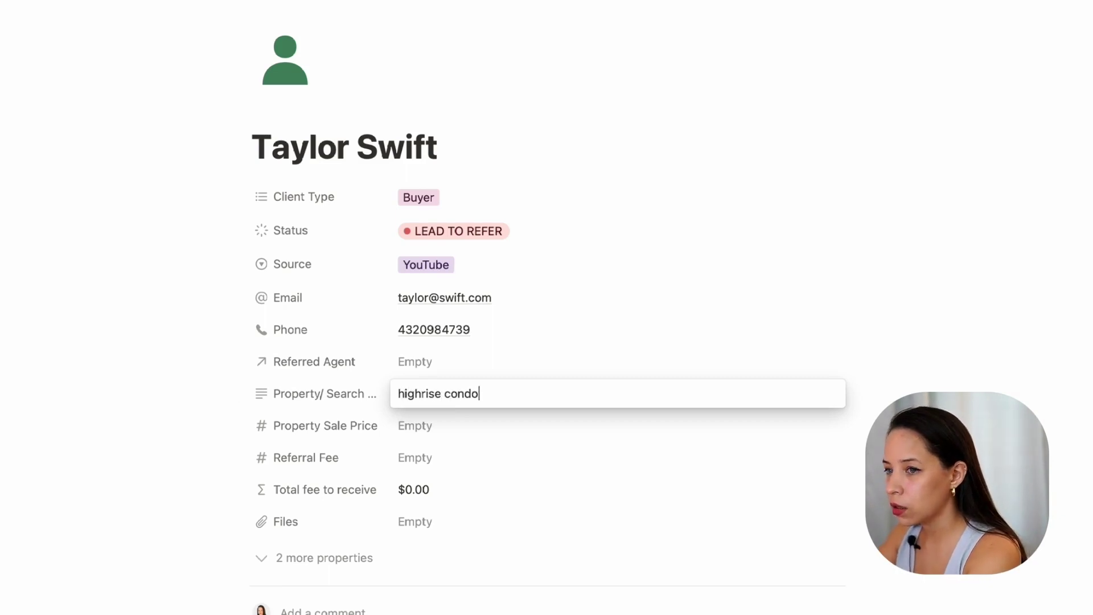
type(" in miami area")
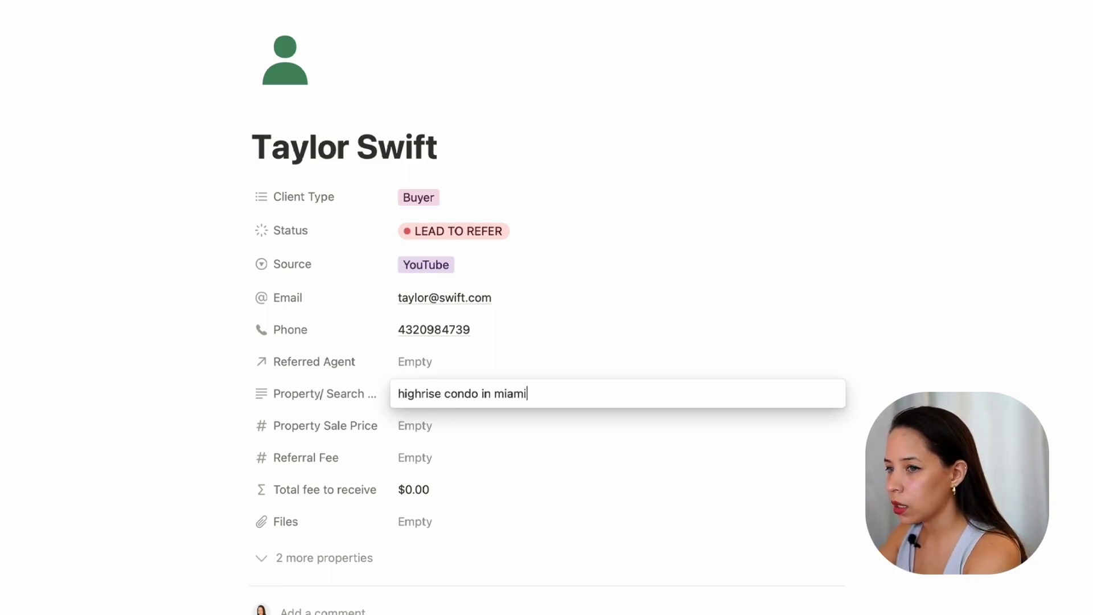
key("Return")
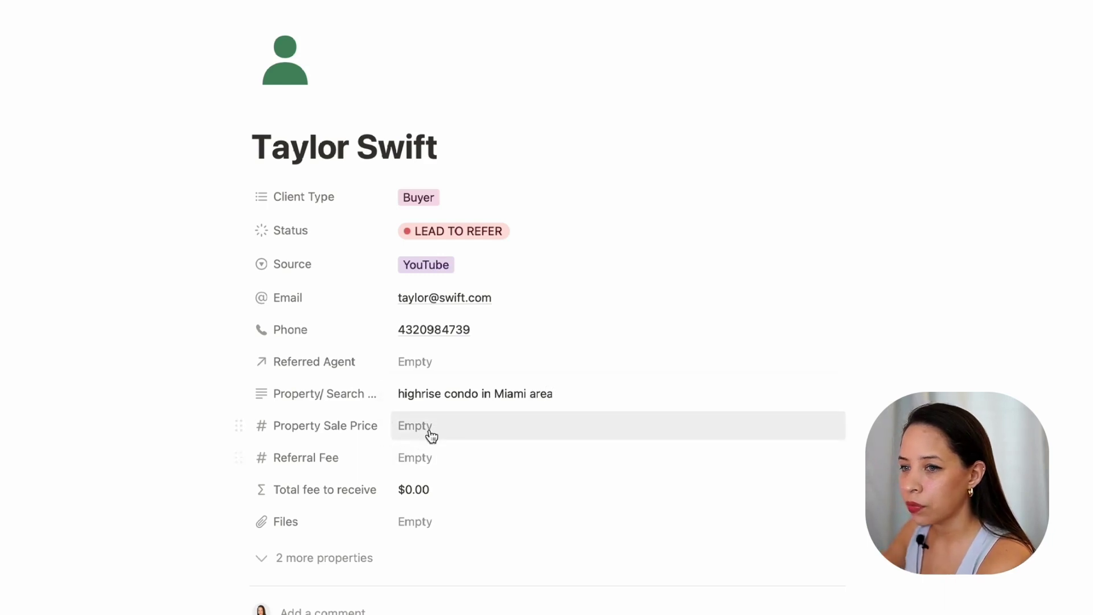
Step: Set the Property Sale Price to $1,000,000
left_click(420, 434)
type("$")
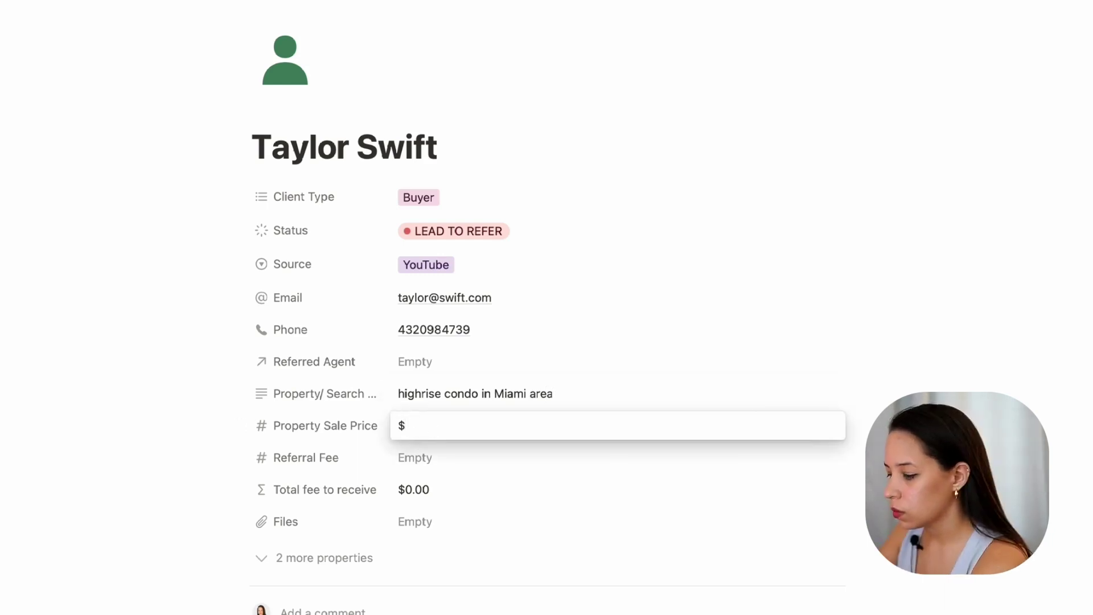
type("1,000,000000")
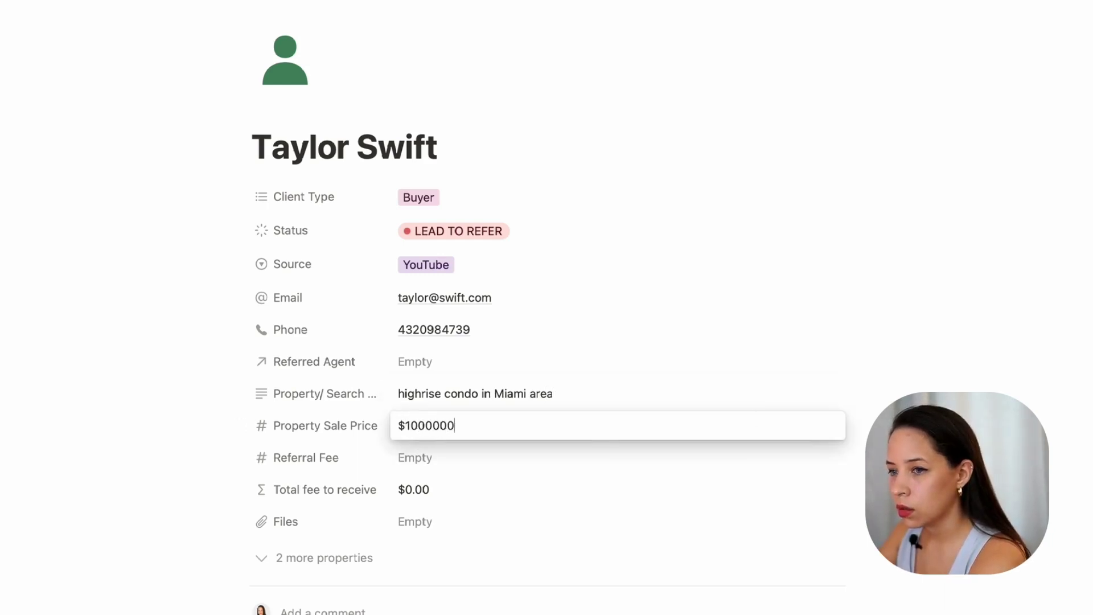
key("super+l")
left_click(925, 389)
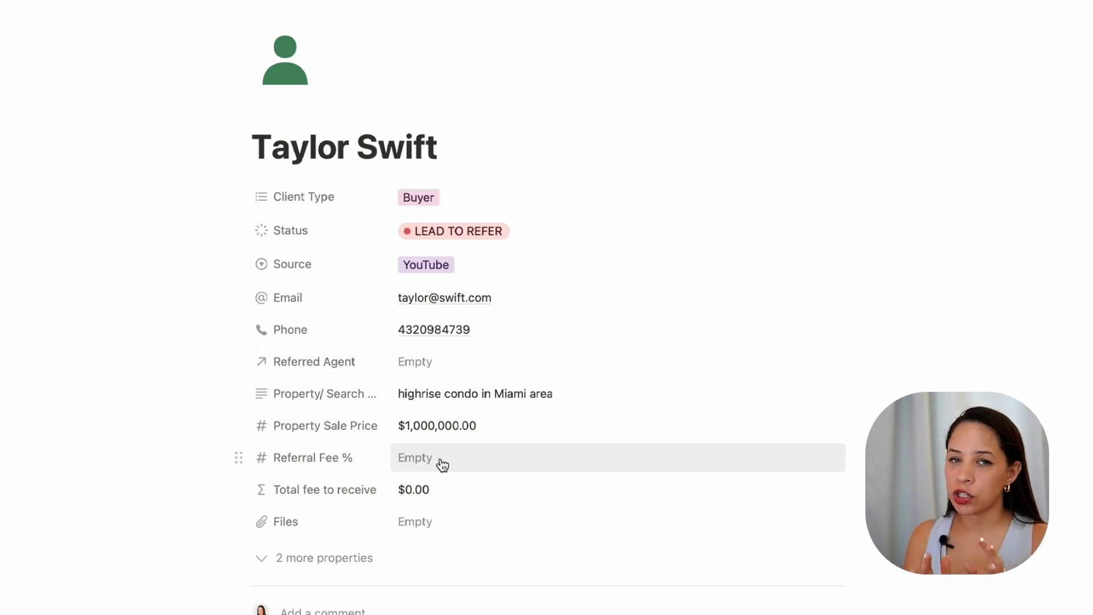
Step: Set the Referral Fee % to 25
left_click(442, 465)
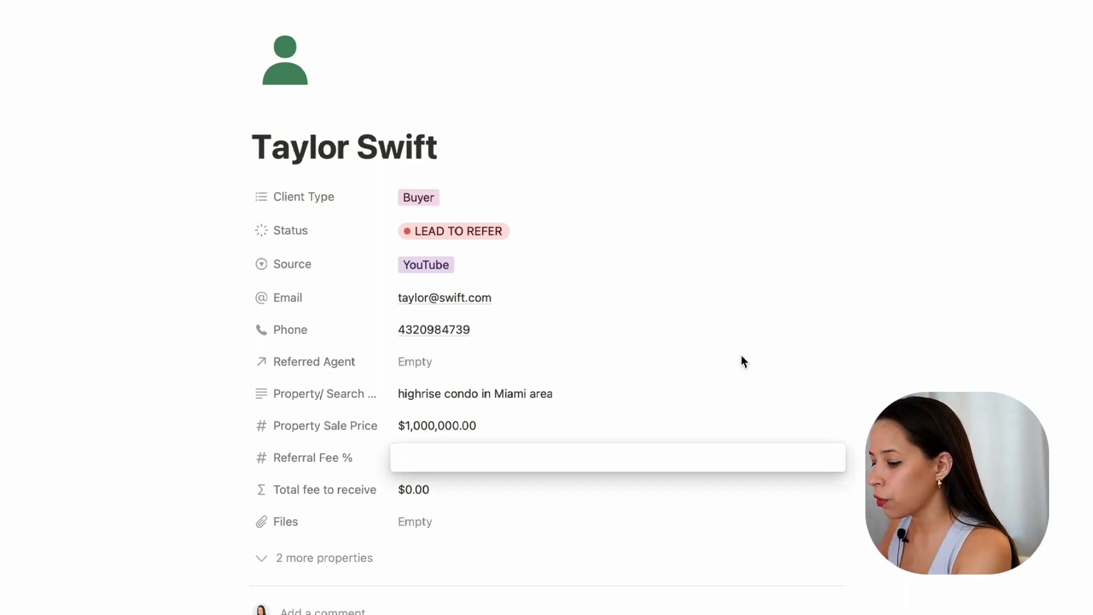
type("25")
key("Return")
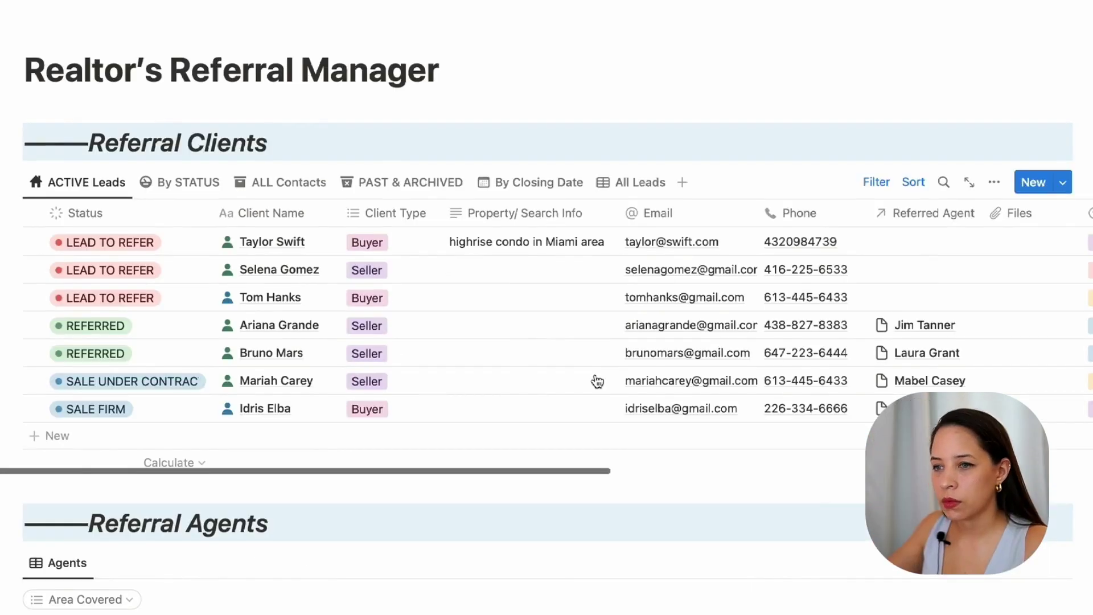
Step: Scroll down the main page to the Referral Agents table of four agents
scroll(520, 319, "down", 5)
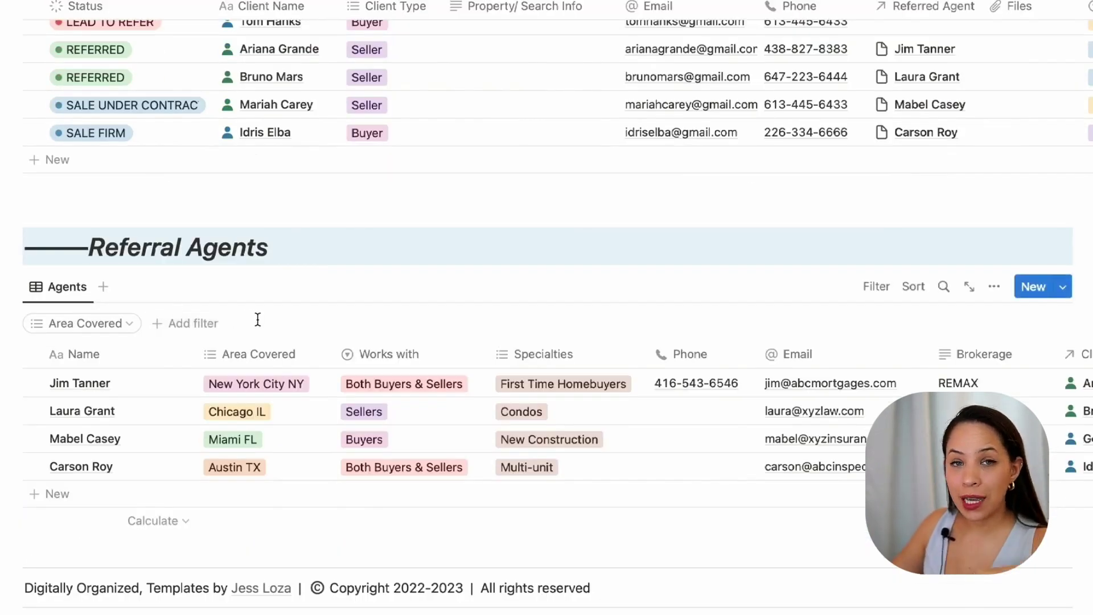
scroll(380, 325, "down", 2)
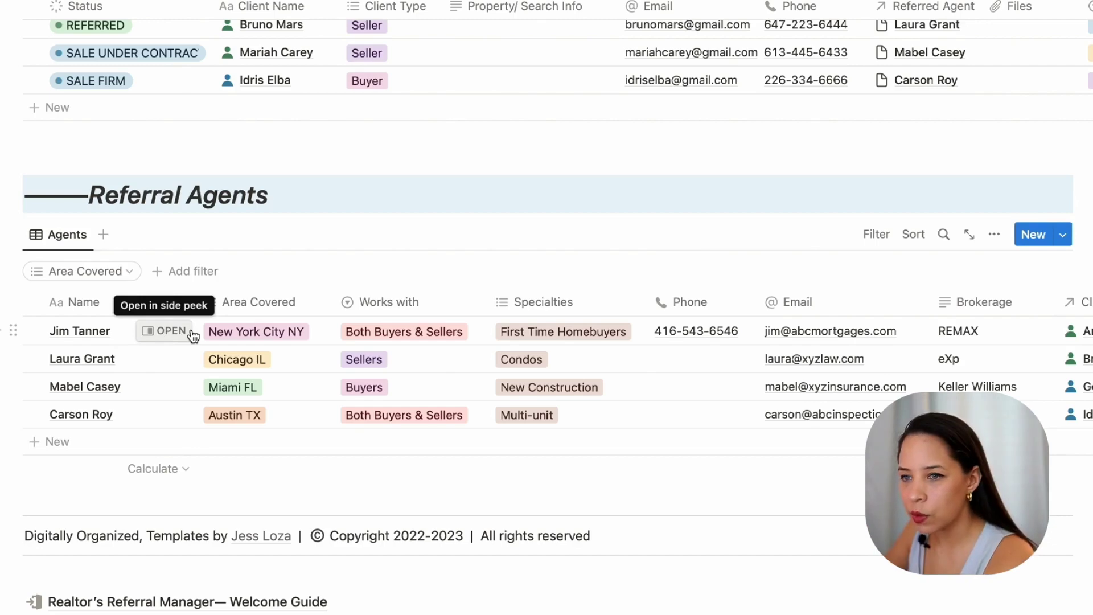
left_click(168, 331)
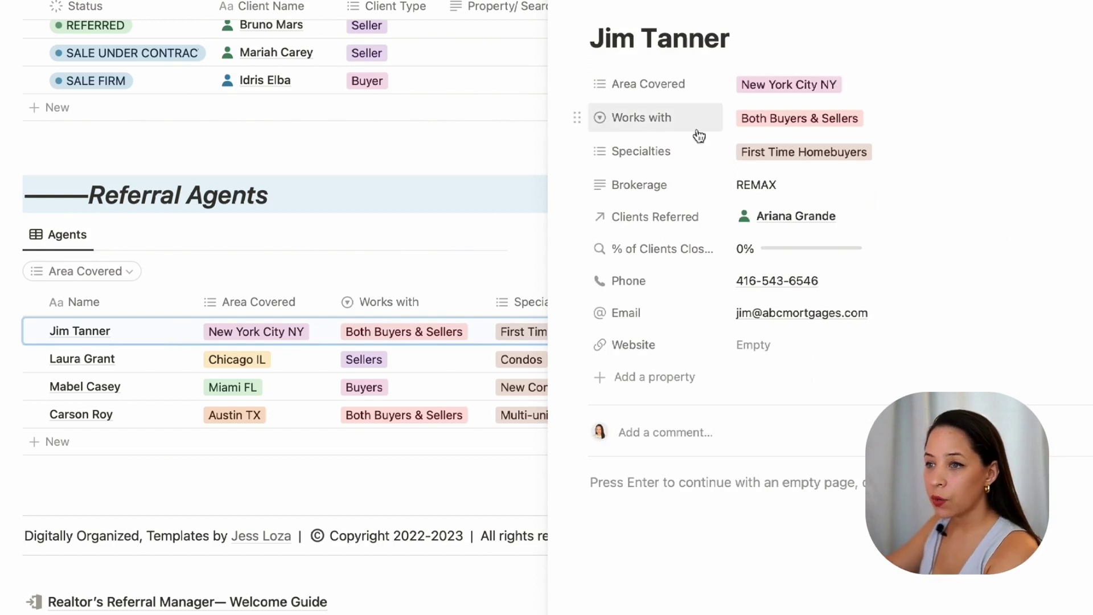
left_click(902, 123)
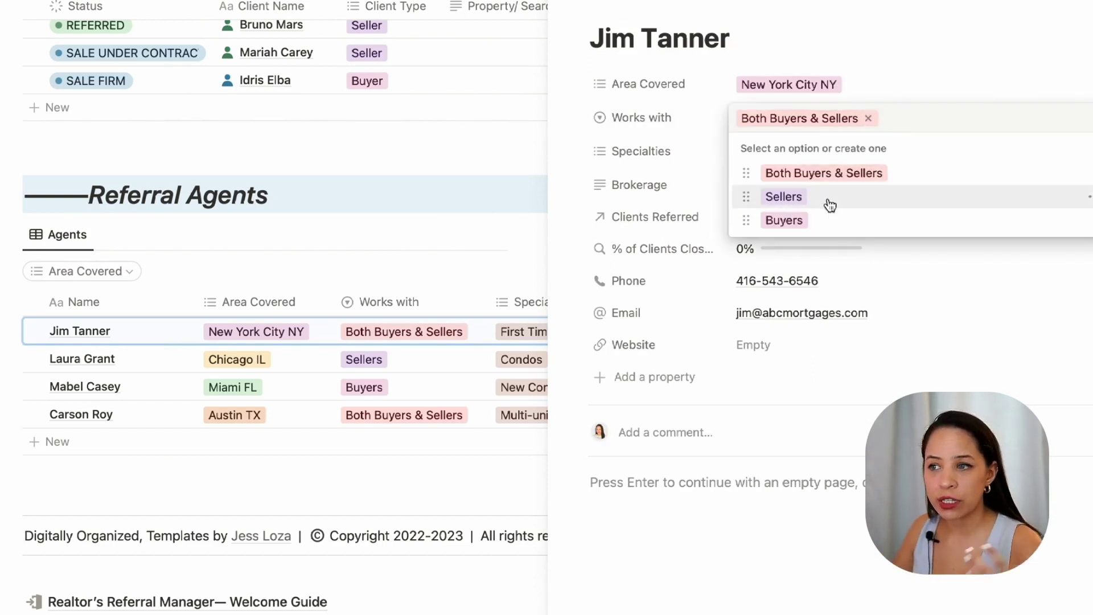
left_click(918, 62)
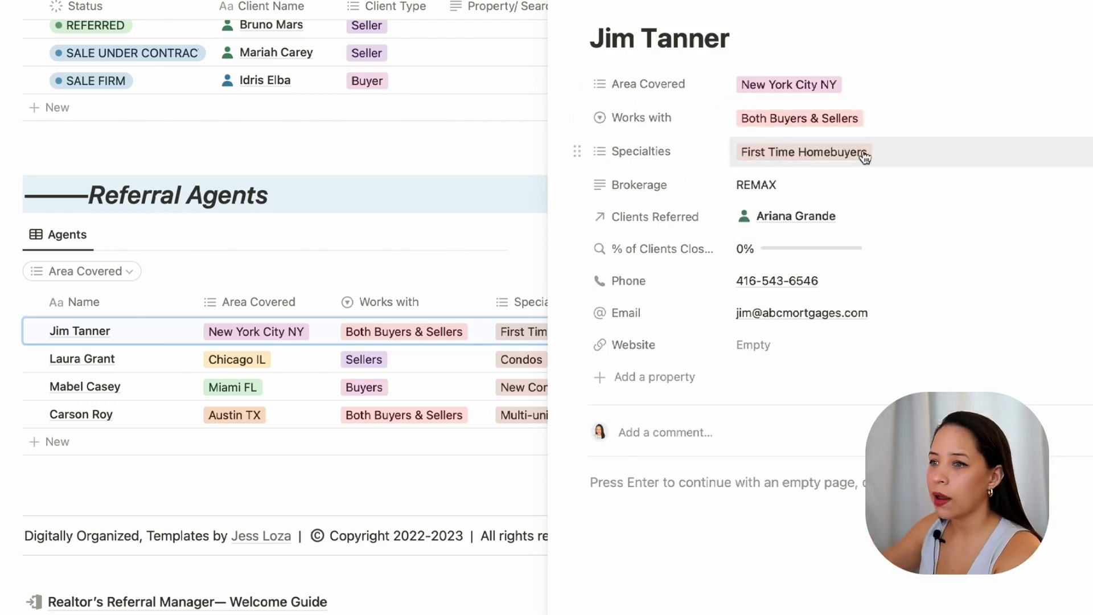
left_click(892, 149)
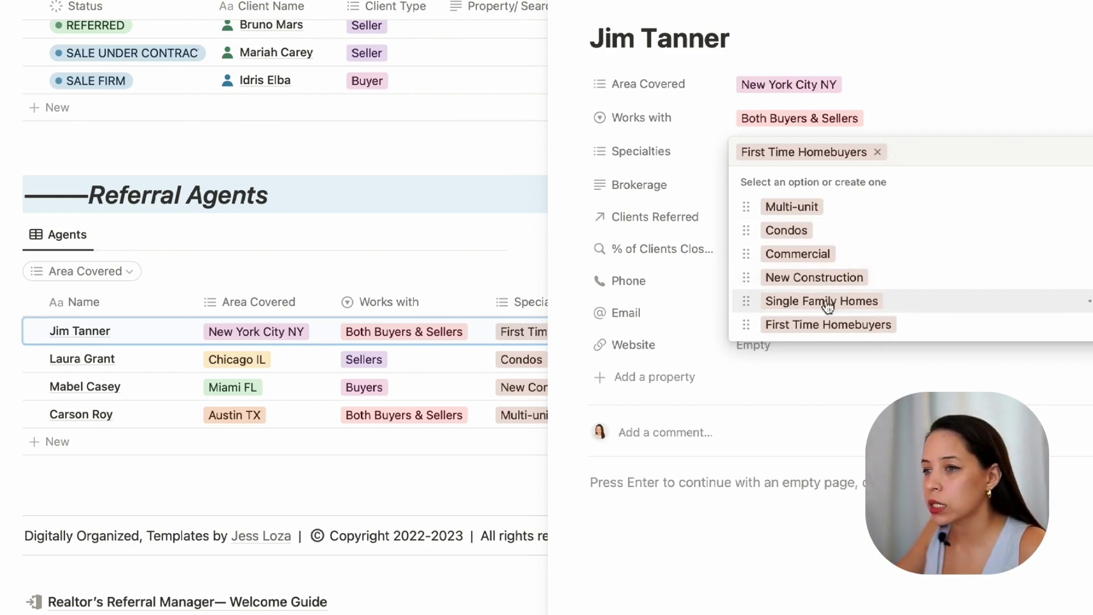
left_click(981, 76)
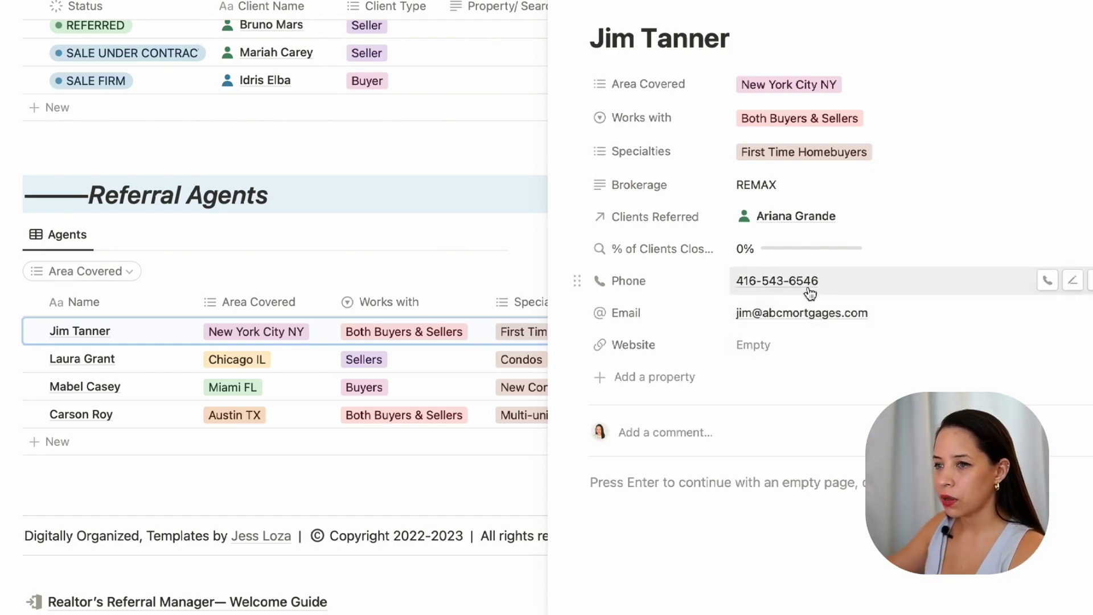
key("Escape")
scroll(589, 183, "up", 2)
scroll(410, 154, "up", 3)
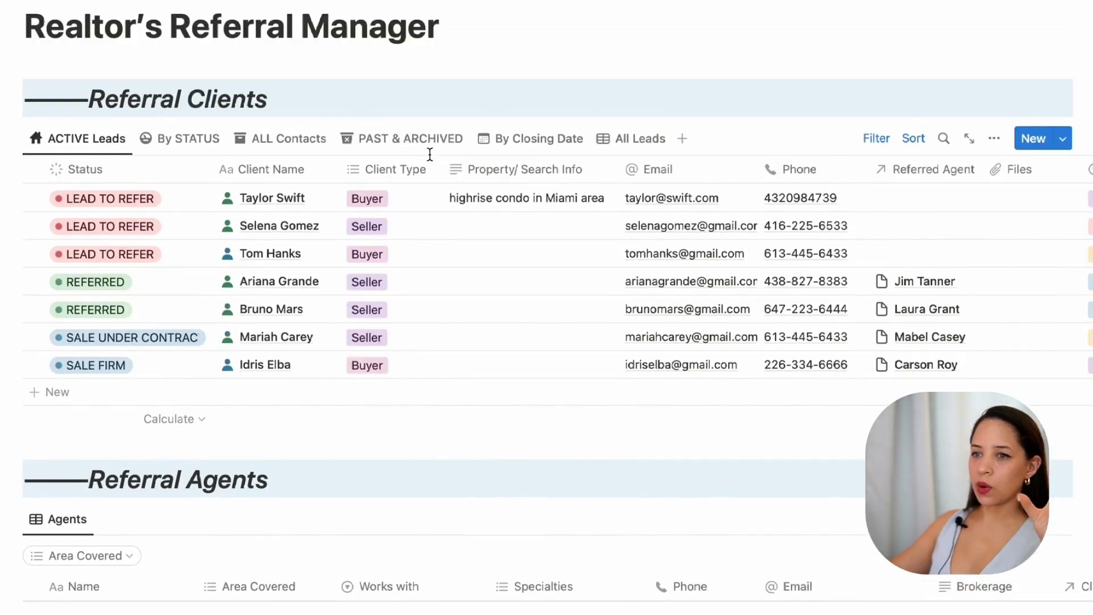
scroll(521, 222, "down", 1)
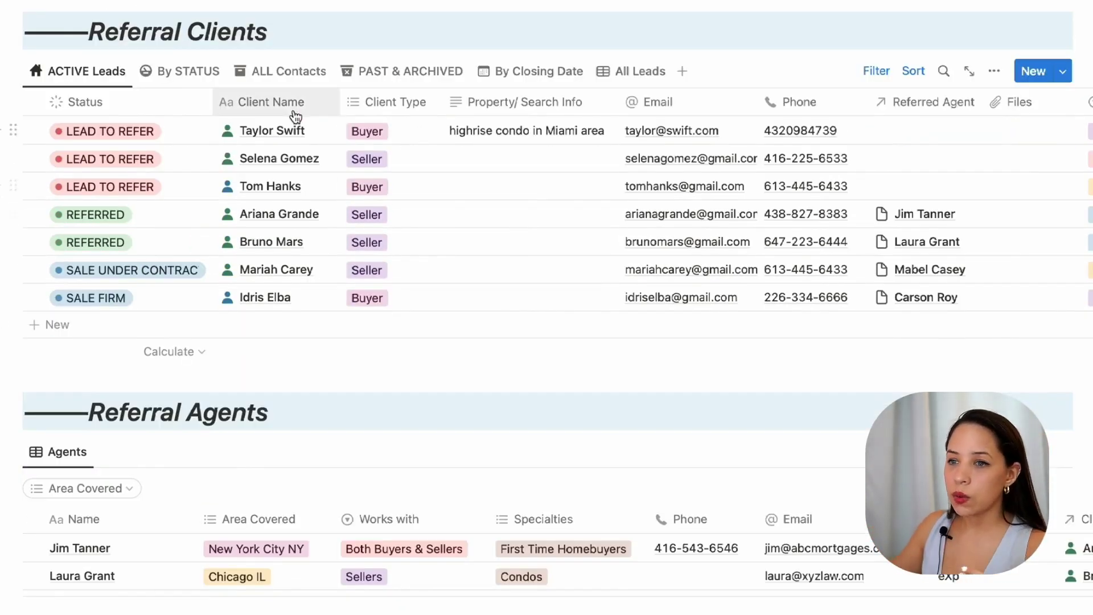
scroll(724, 183, "right", 1)
scroll(279, 233, "left", 1)
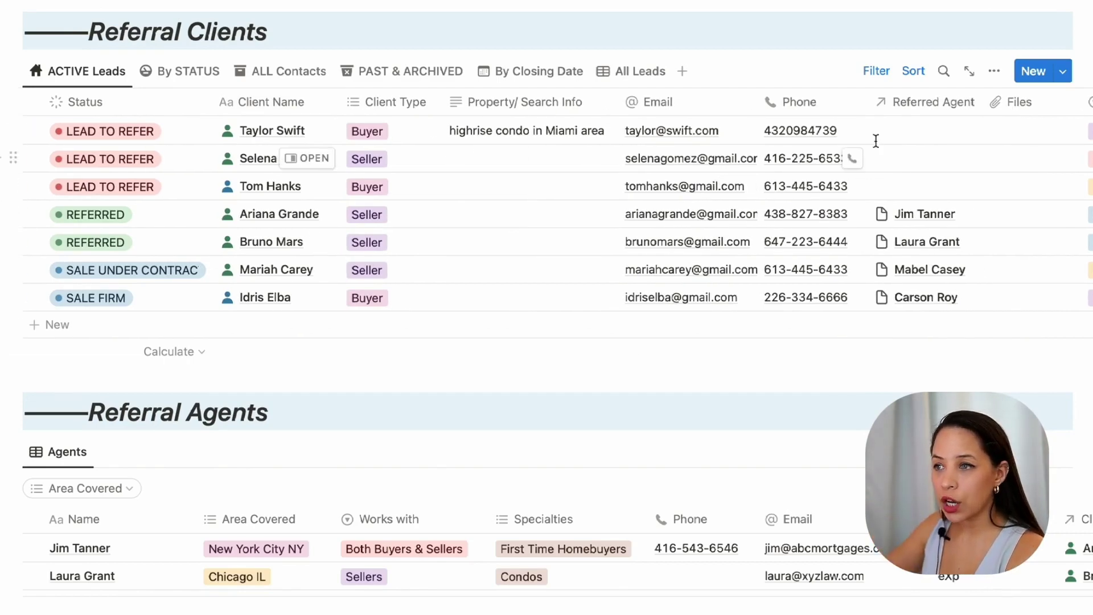
scroll(471, 322, "down", 2)
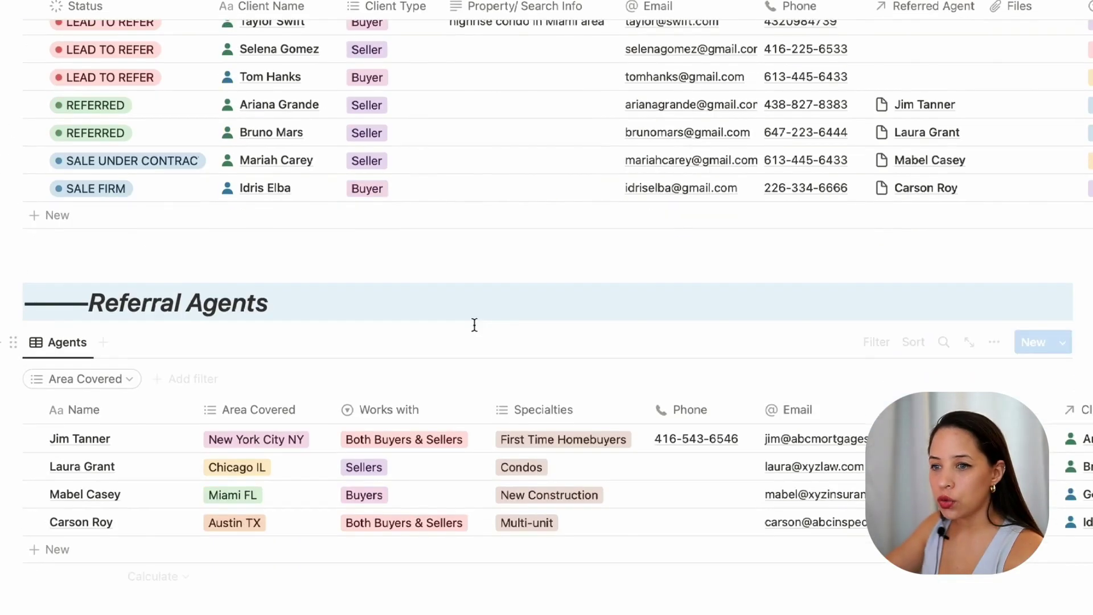
scroll(476, 449, "down", 3)
scroll(512, 399, "up", 10)
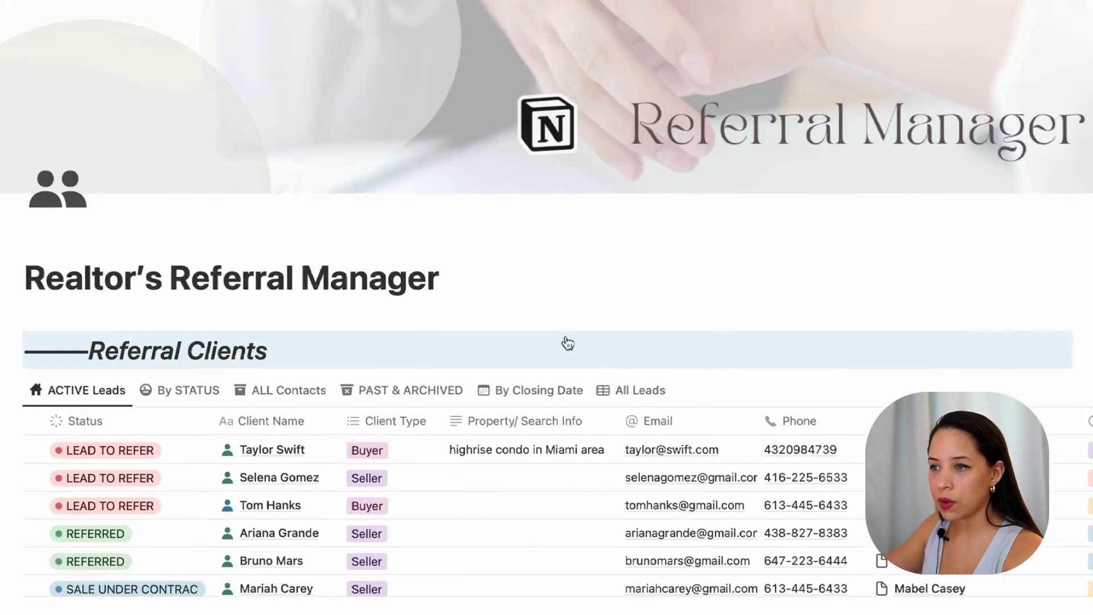
scroll(565, 341, "down", 5)
scroll(275, 153, "up", 1)
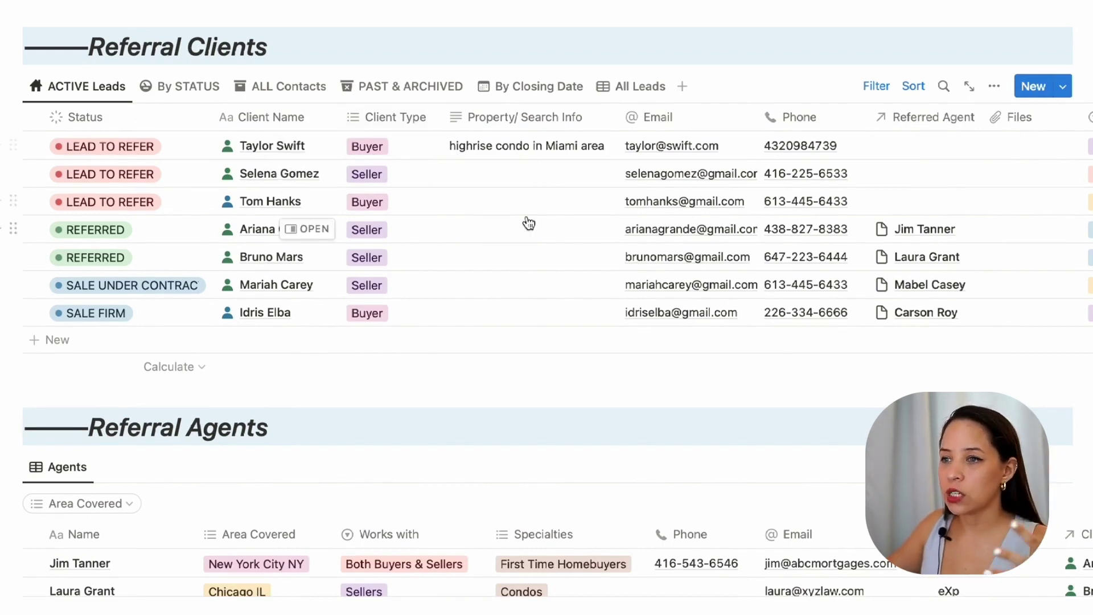
scroll(524, 223, "down", 2)
scroll(400, 387, "down", 3)
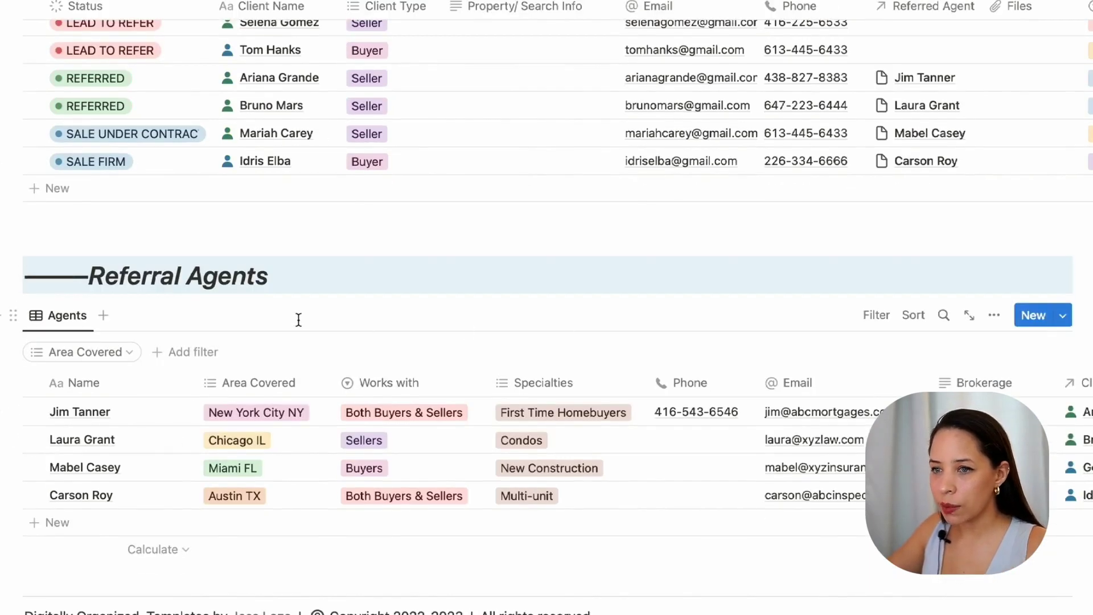
scroll(279, 415, "down", 2)
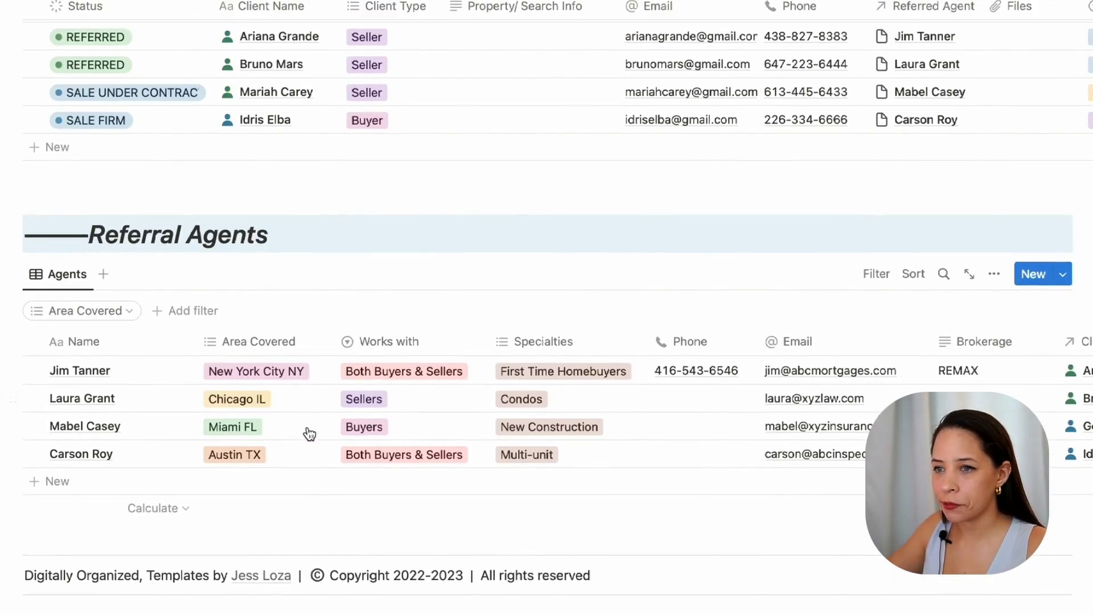
Step: Search the Agents table for 'miami' to leave only the Miami FL agent
left_click(943, 279)
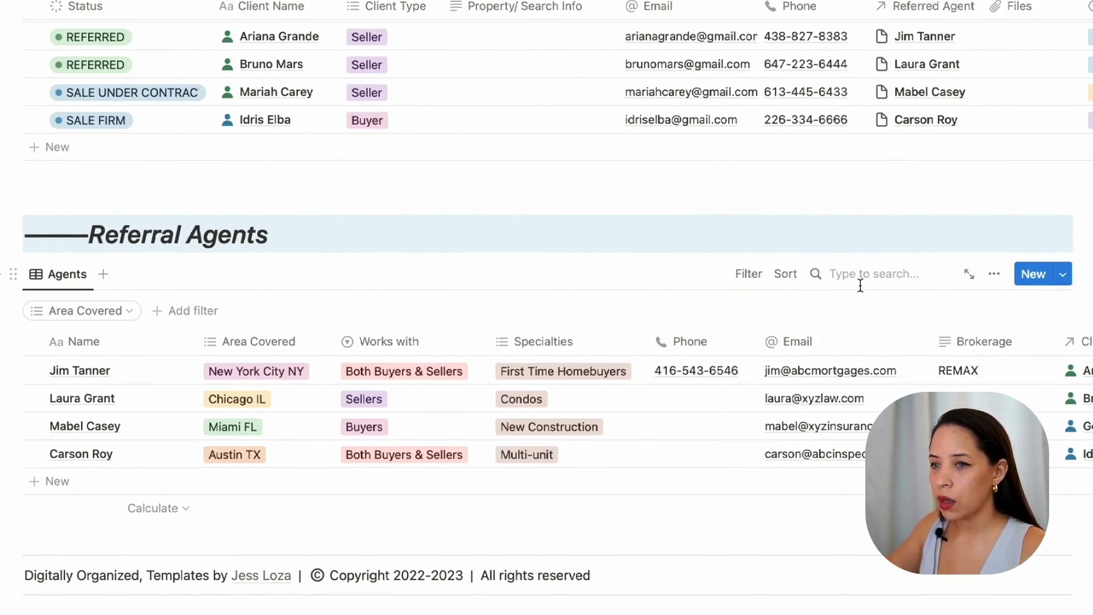
type("miami")
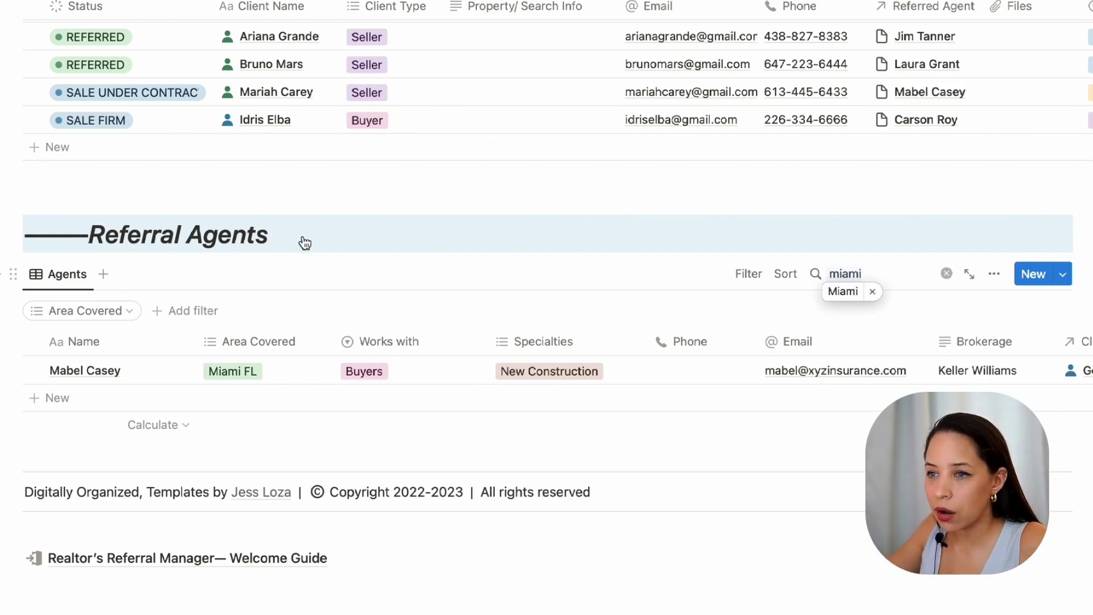
left_click(300, 239)
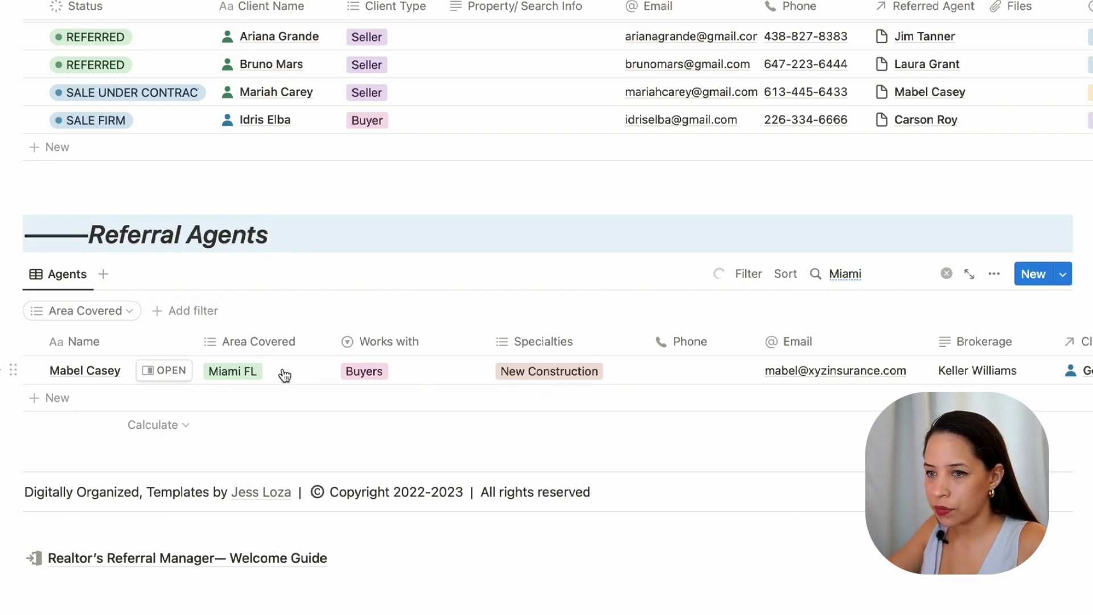
scroll(422, 390, "right", 3)
Step: Open the Miami agent's record and inspect its referred clients and their status options
scroll(427, 391, "left", 3)
left_click(180, 369)
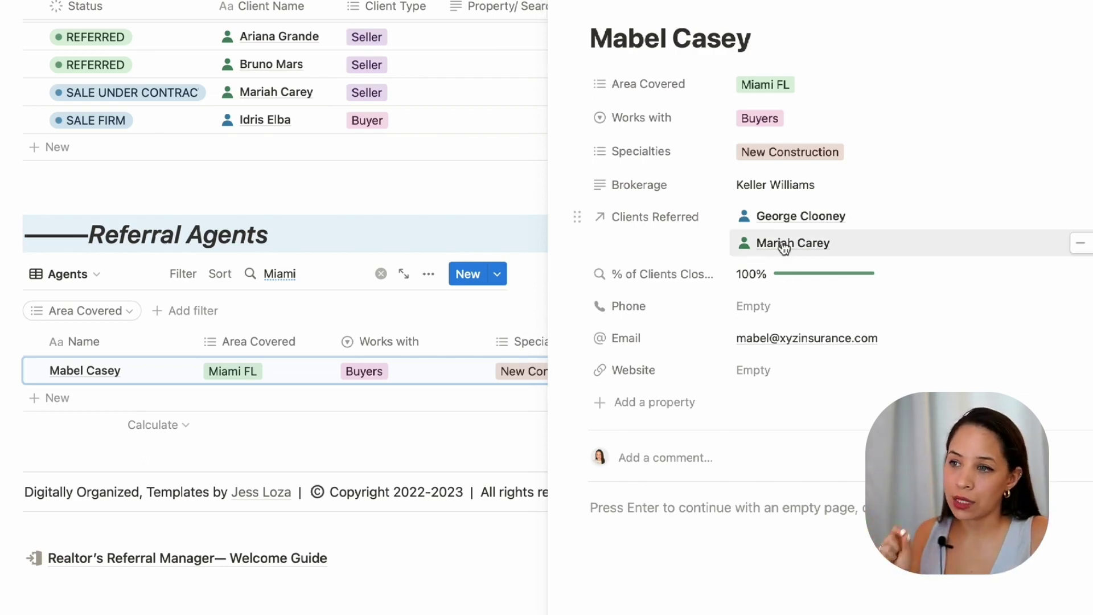
left_click(800, 217)
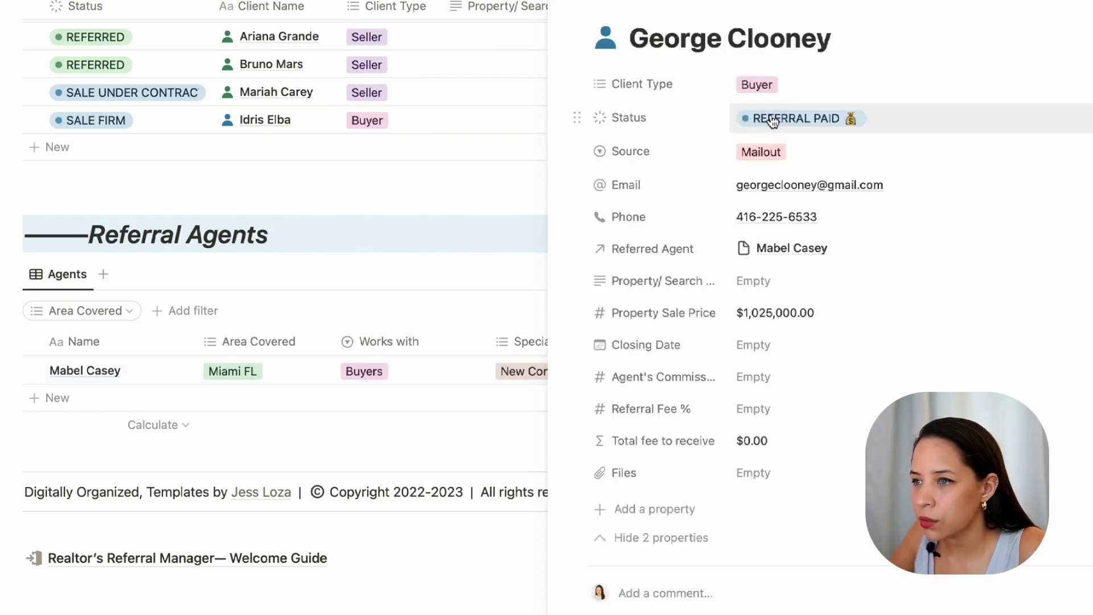
left_click(770, 117)
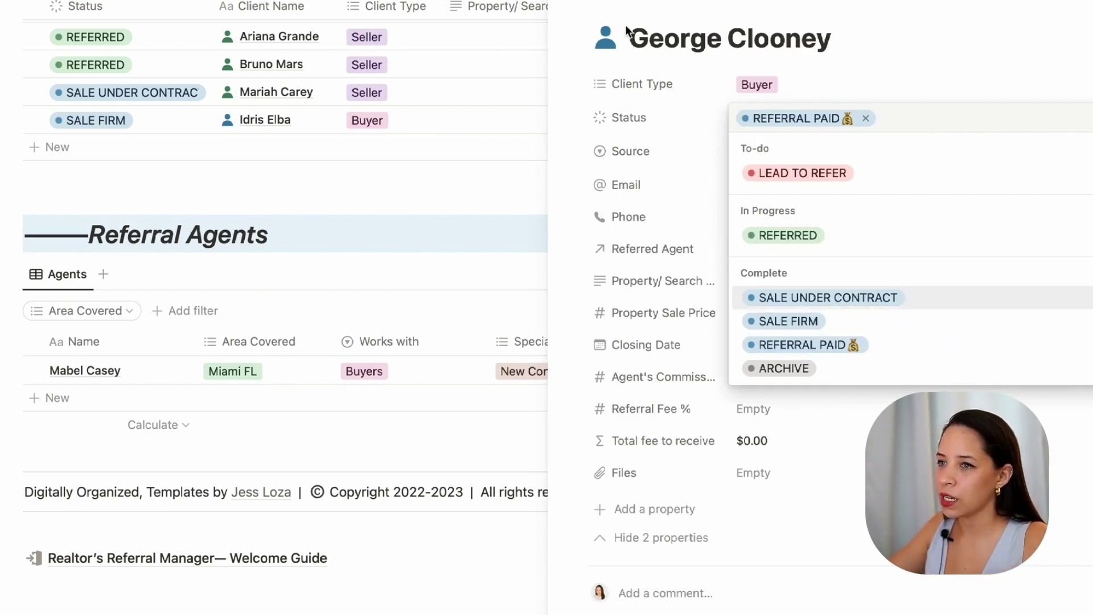
key("Escape")
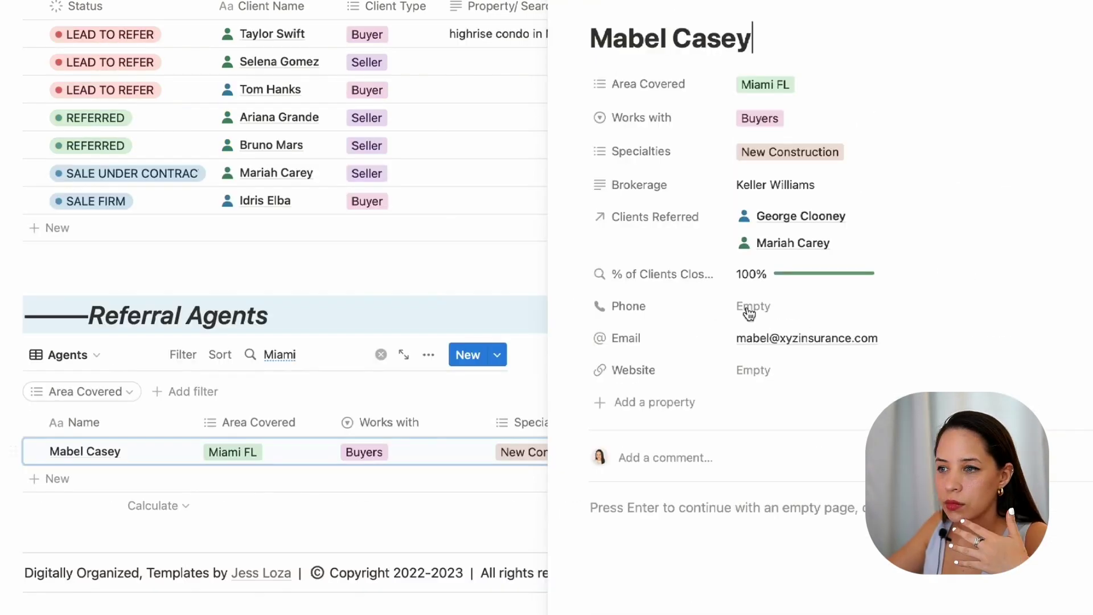
left_click(780, 250)
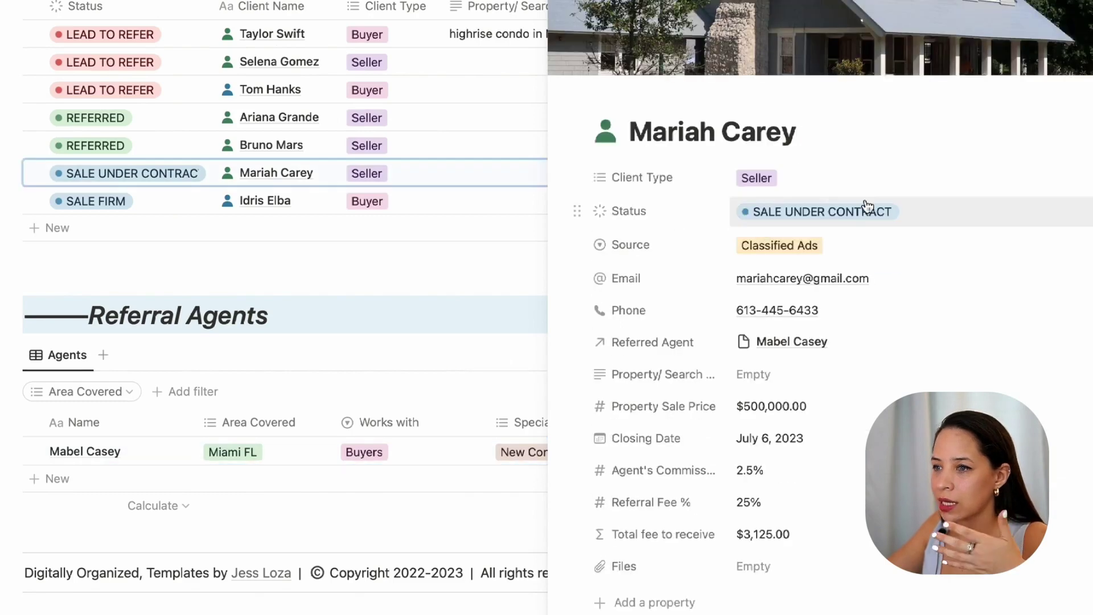
scroll(879, 308, "down", 1)
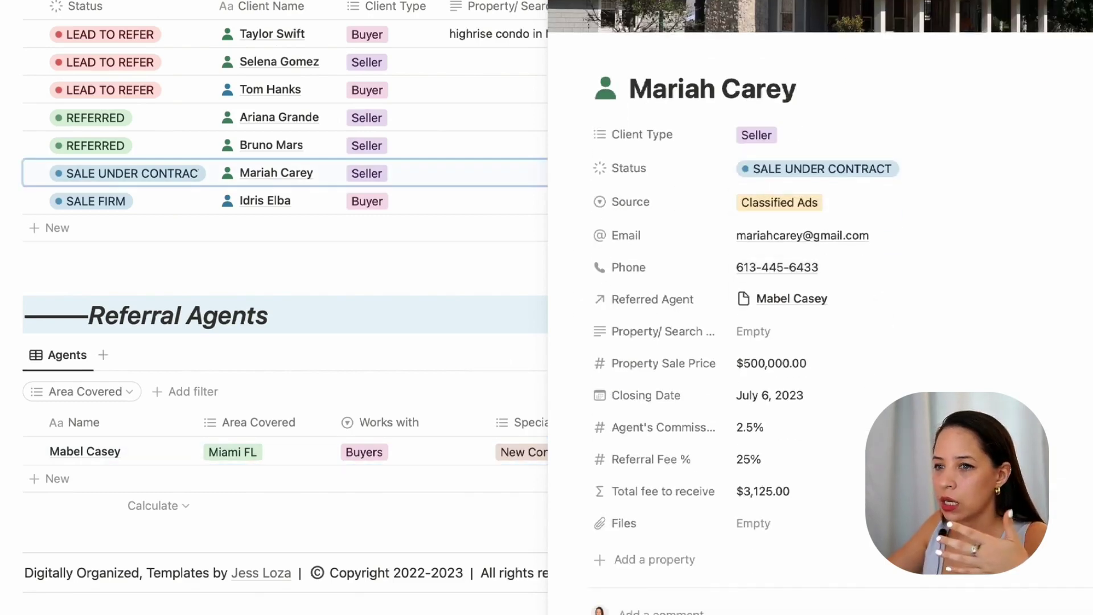
Step: Close the client record, review the Miami agent's record in side peek, then close it
left_click(144, 448)
left_click(166, 449)
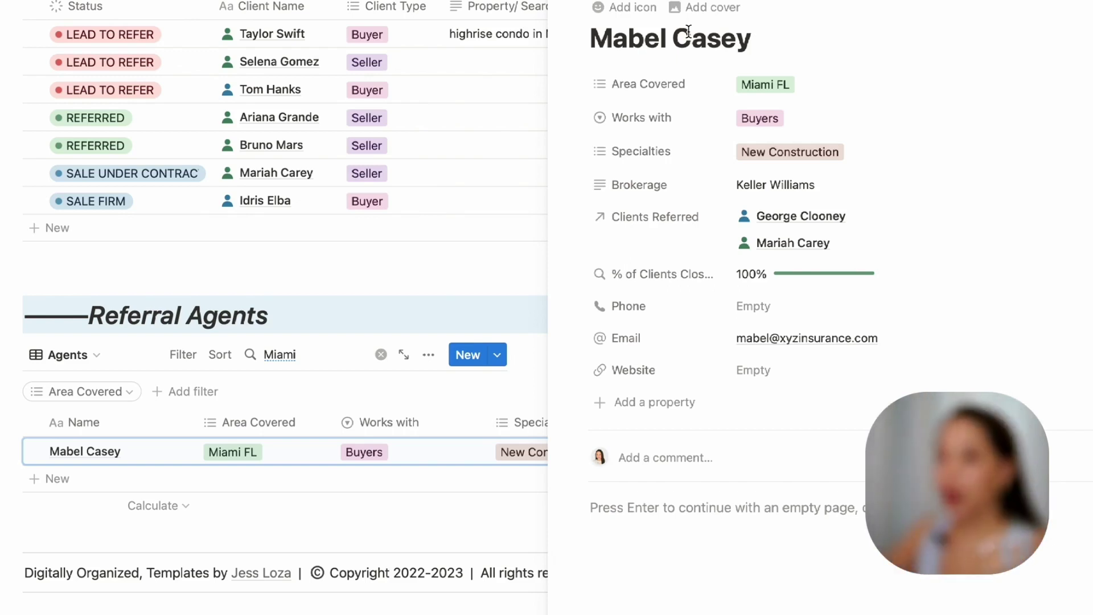
scroll(205, 171, "up", 3)
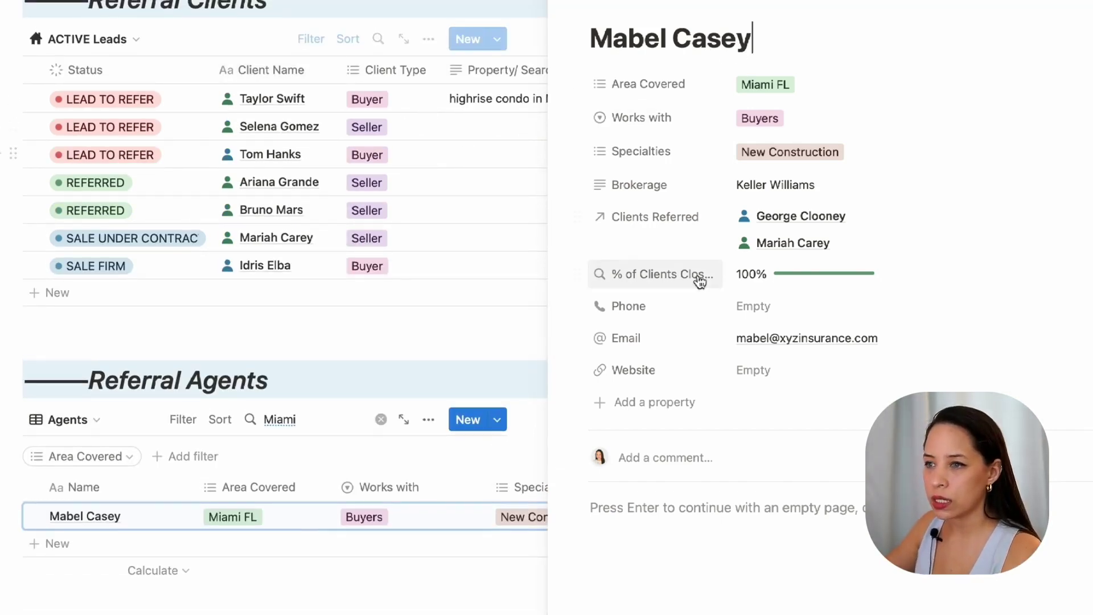
left_click(334, 80)
scroll(888, 180, "up", 1)
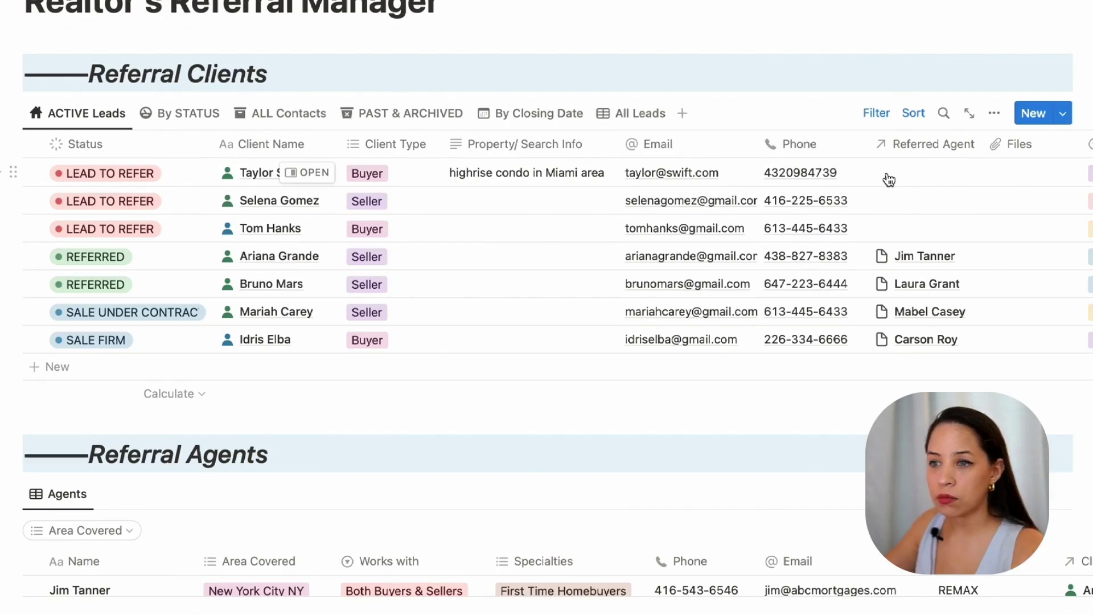
Step: Link the Miami agent as the new buyer lead's Referred Agent and open that agent's record
left_click(927, 177)
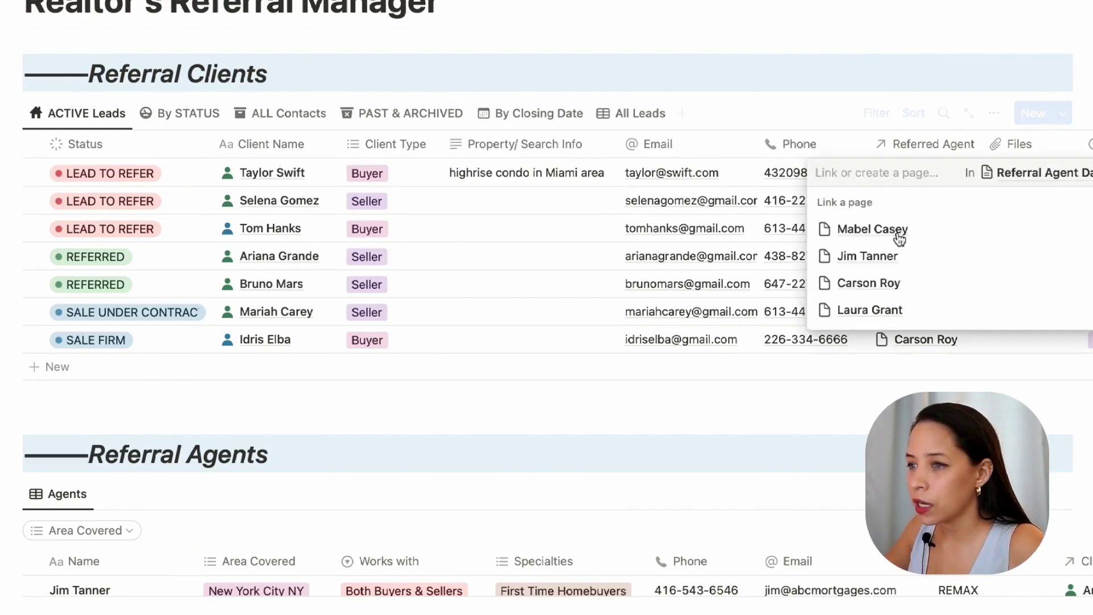
left_click(858, 233)
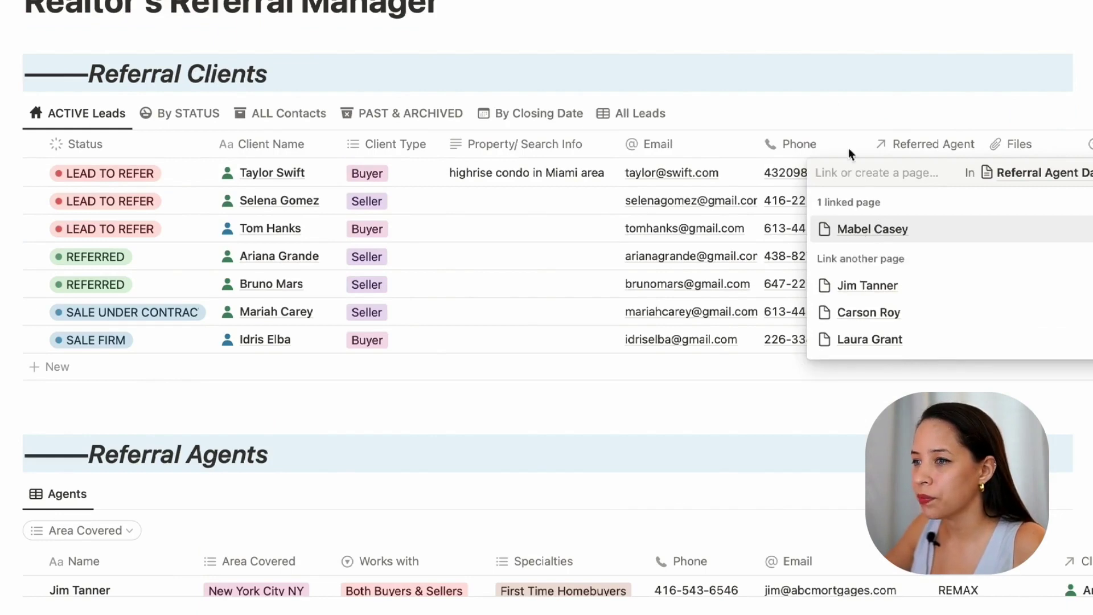
key("Escape")
scroll(512, 245, "right", 2)
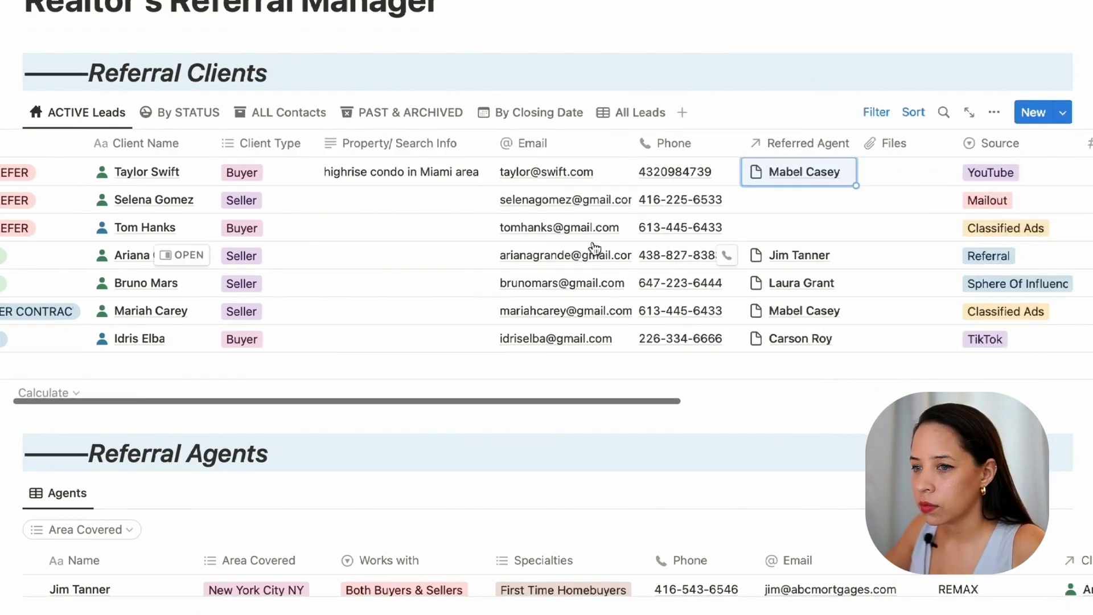
scroll(470, 206, "left", 2)
scroll(500, 261, "down", 3)
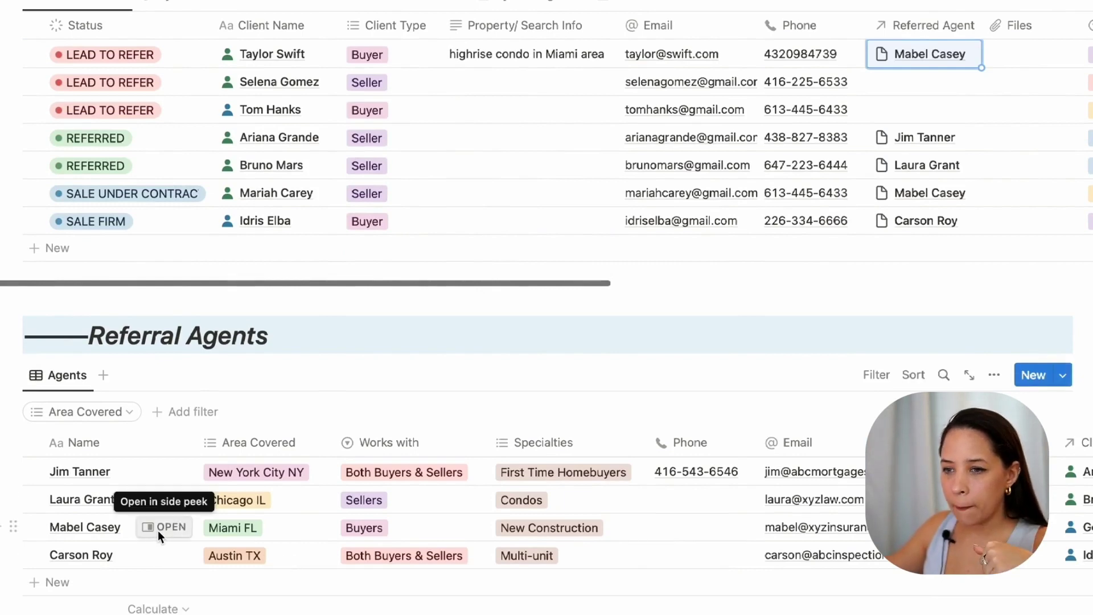
left_click(159, 529)
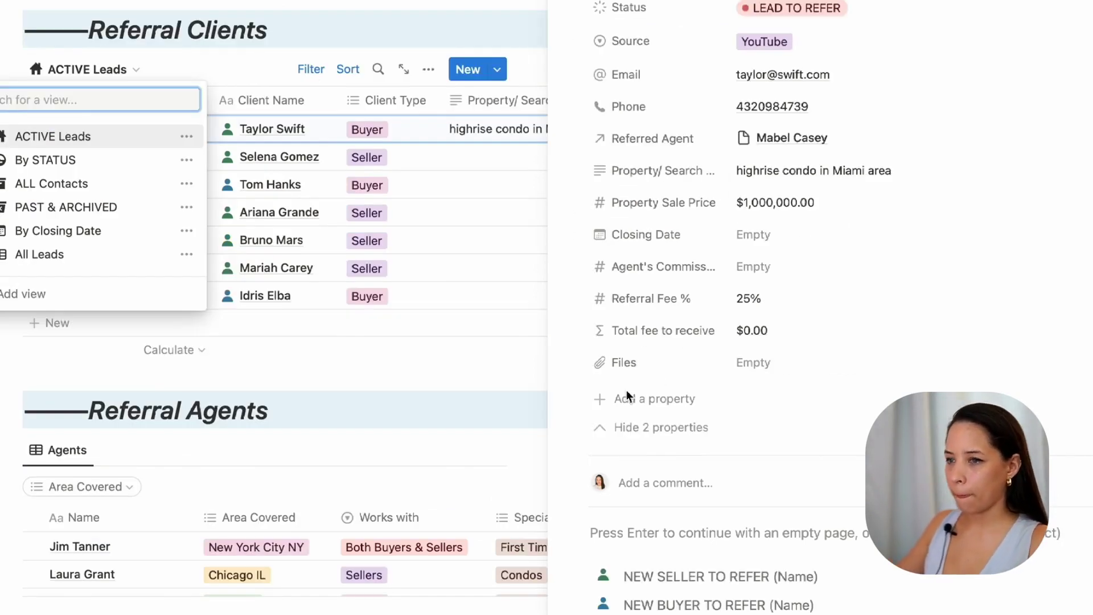
Step: Add a Date property named 'Next Follow Up' to the lead's record
left_click(623, 399)
left_click(654, 401)
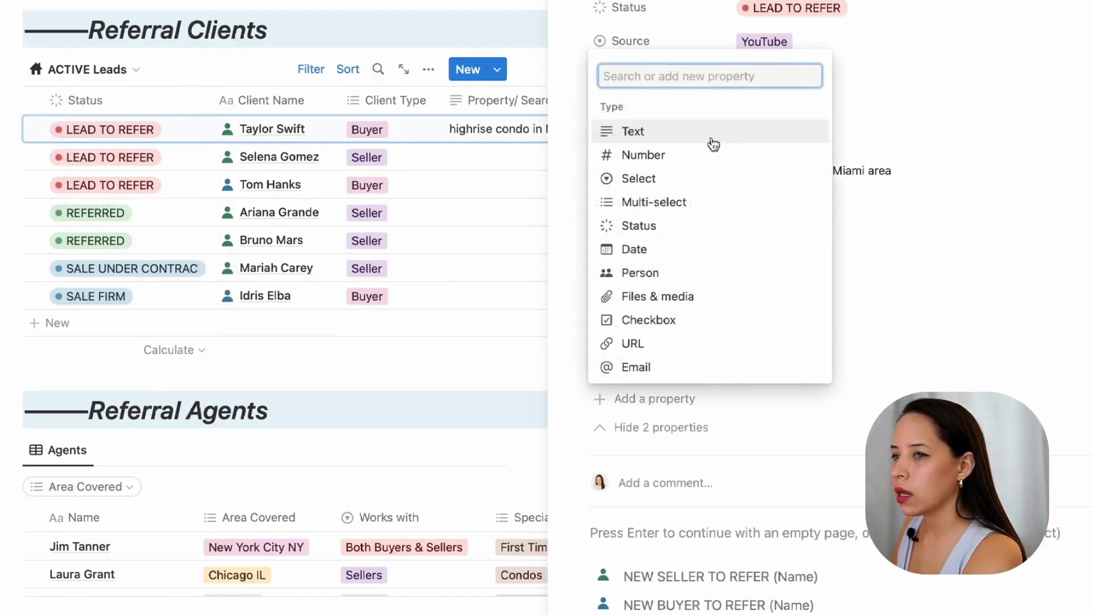
left_click(634, 249)
type("Next Follow ")
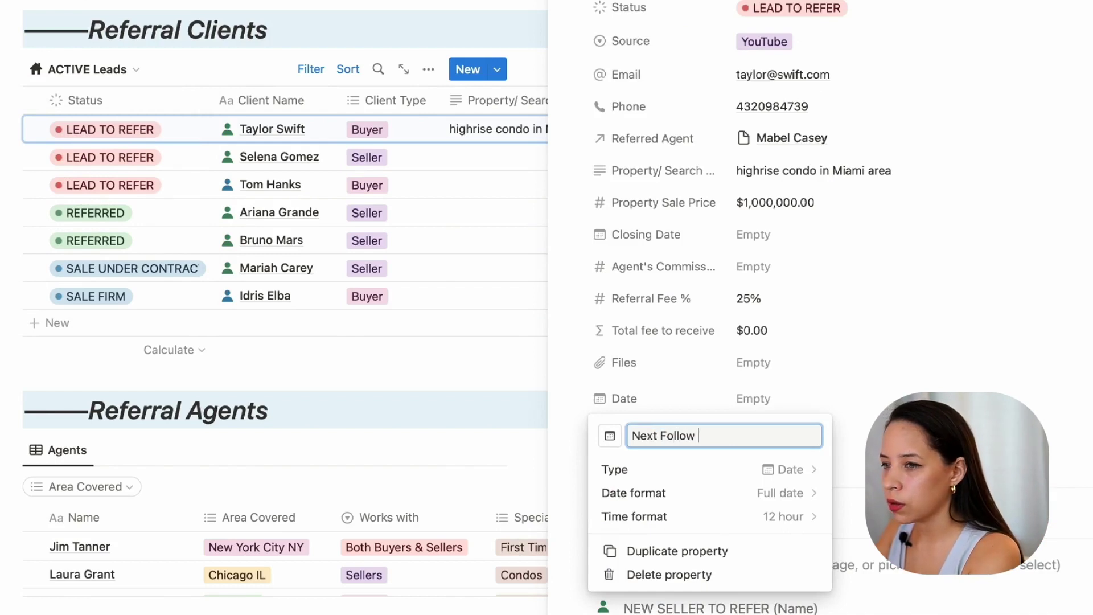
type("Up")
key("Return")
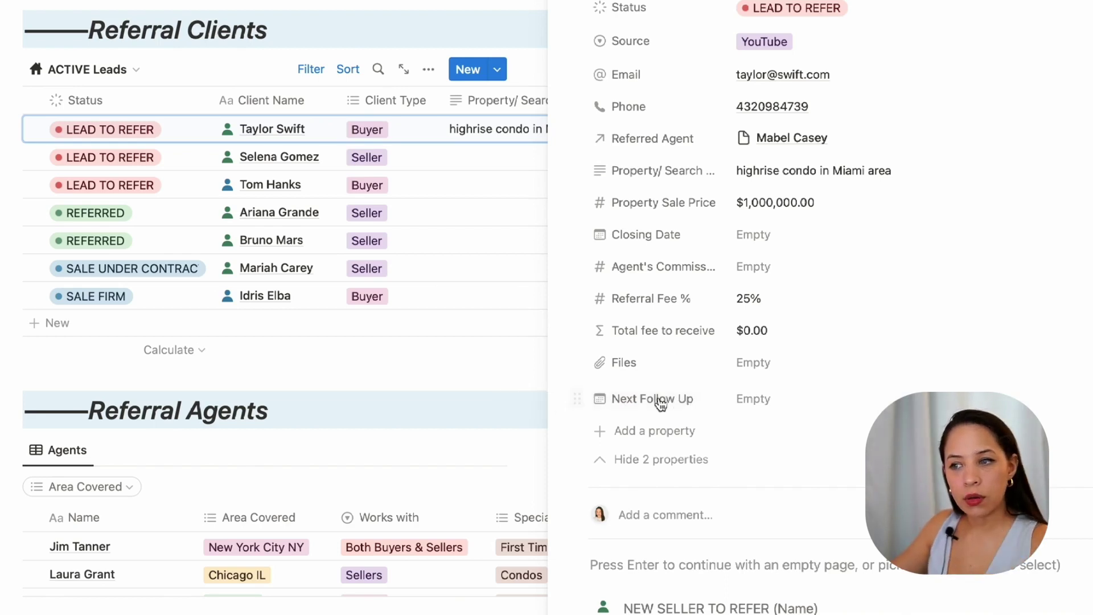
Step: Set Next Follow Up to June 8, 2023 and close the record
left_click(788, 407)
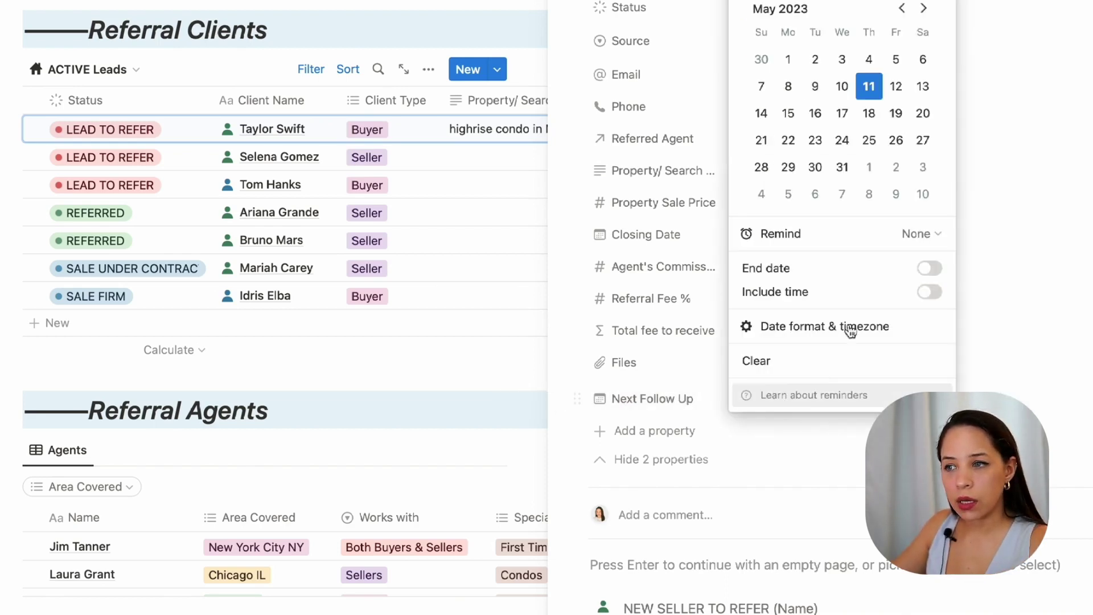
left_click(869, 196)
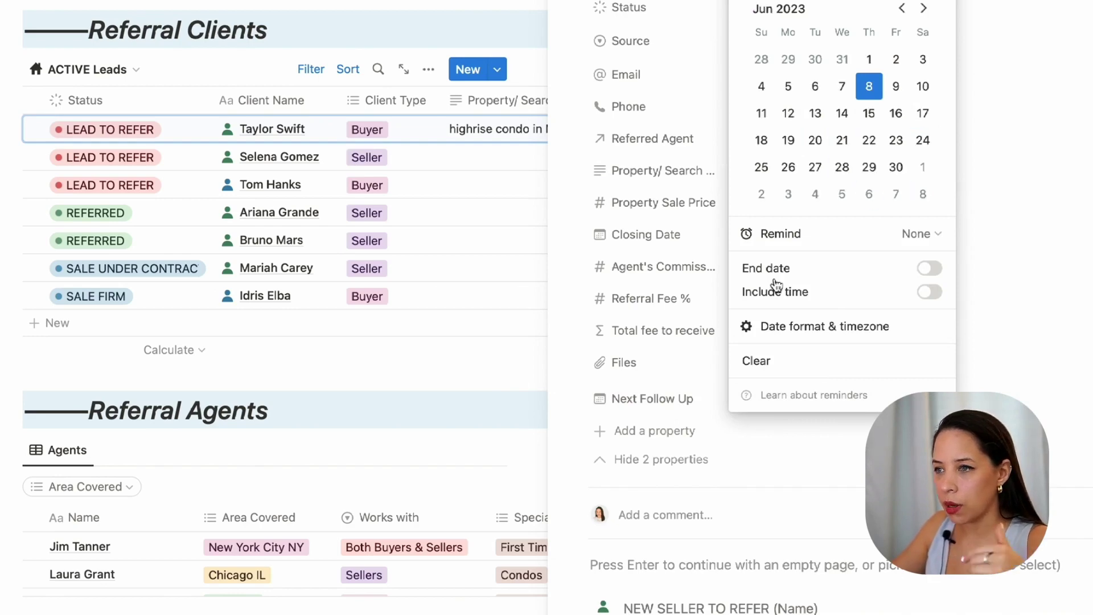
left_click(467, 405)
scroll(592, 383, "up", 5)
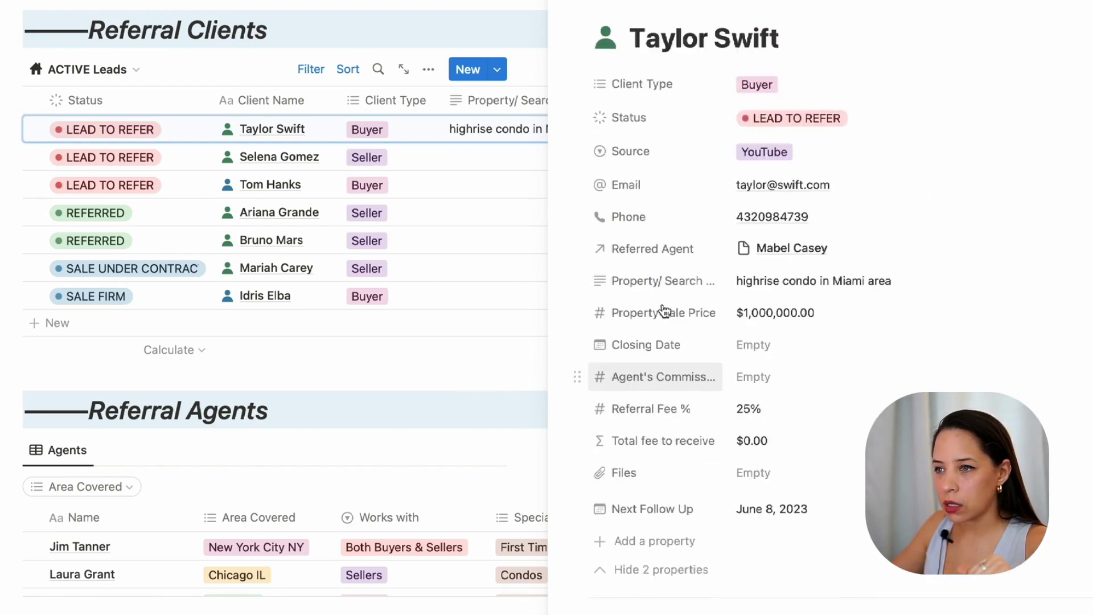
key("Escape")
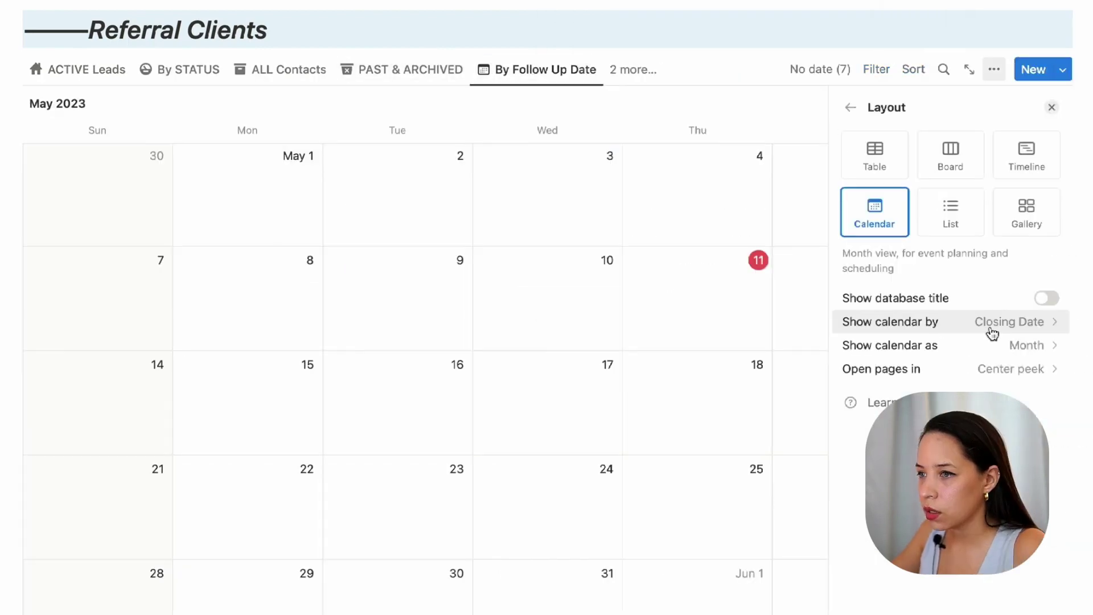
Step: Add a Calendar view based on Next Follow Up and navigate it to June 2023
left_click(993, 322)
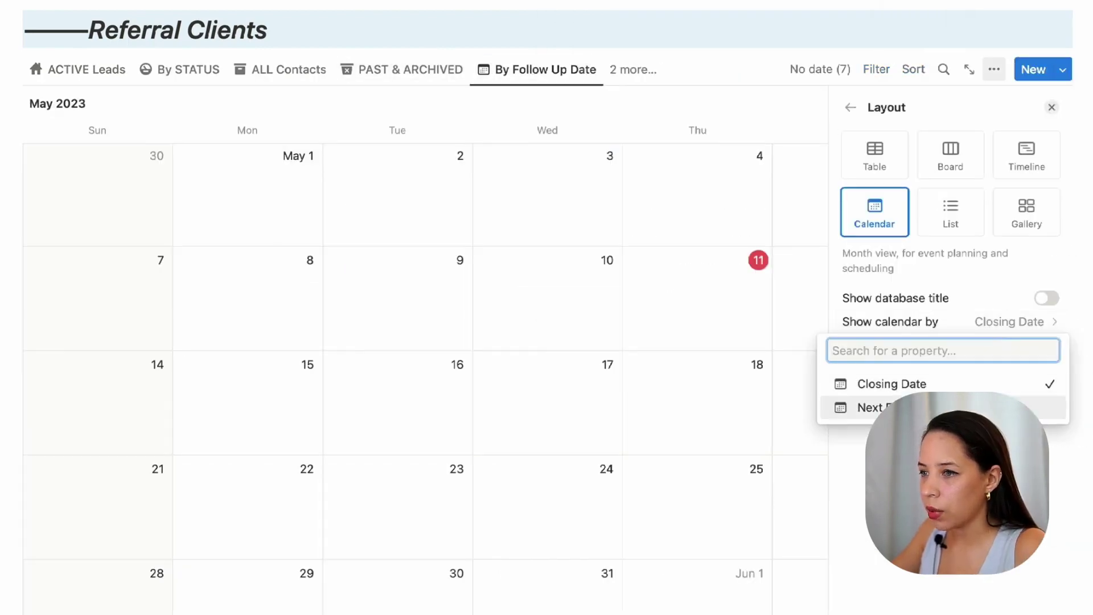
left_click(879, 407)
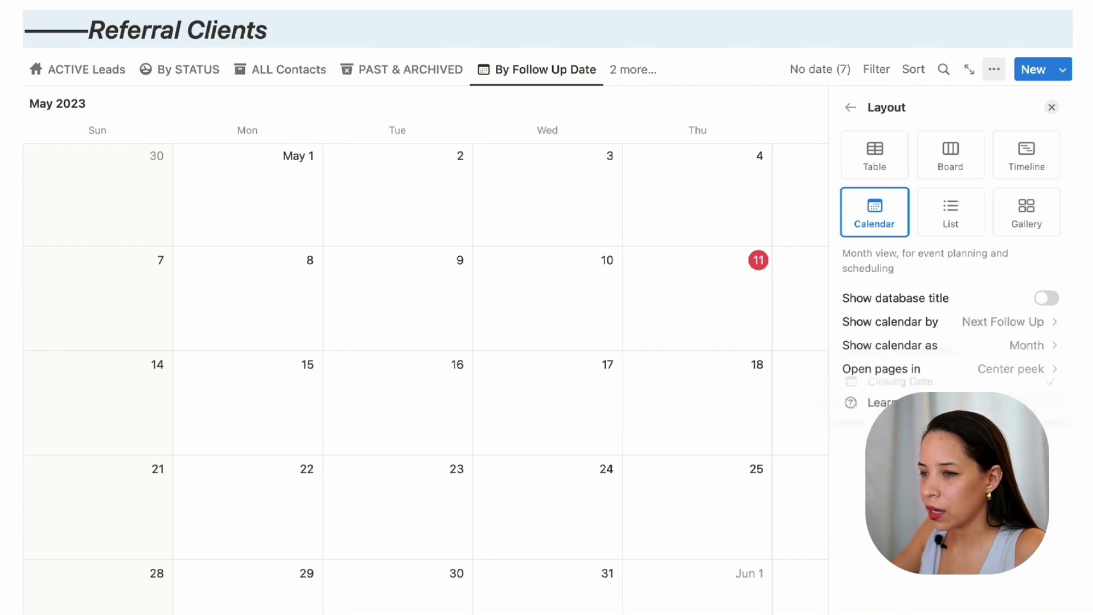
left_click(849, 107)
left_click(694, 59)
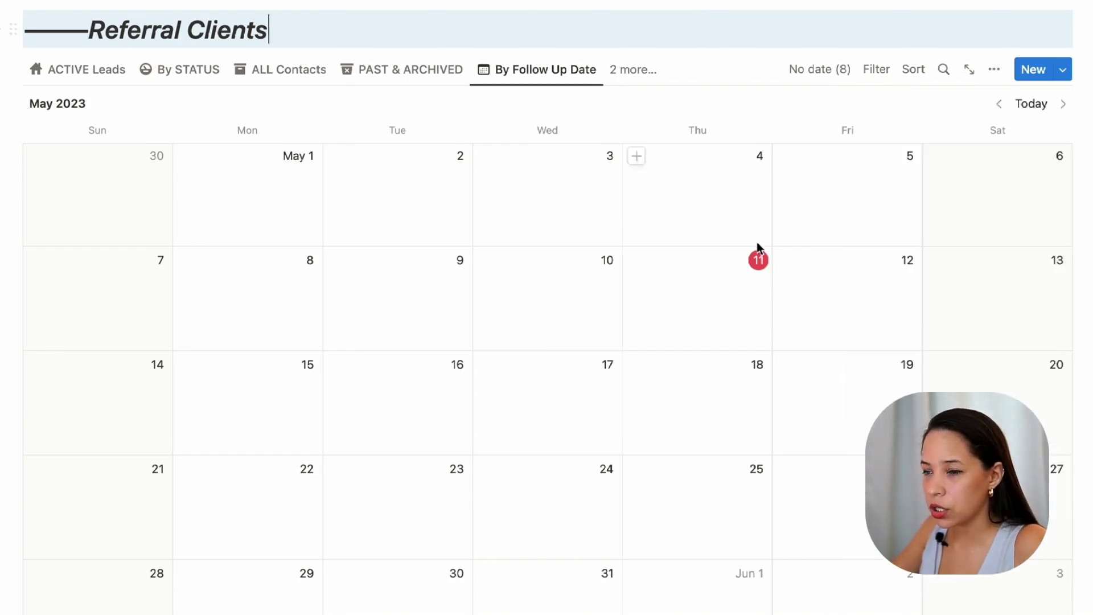
scroll(756, 250, "down", 5)
scroll(793, 222, "up", 5)
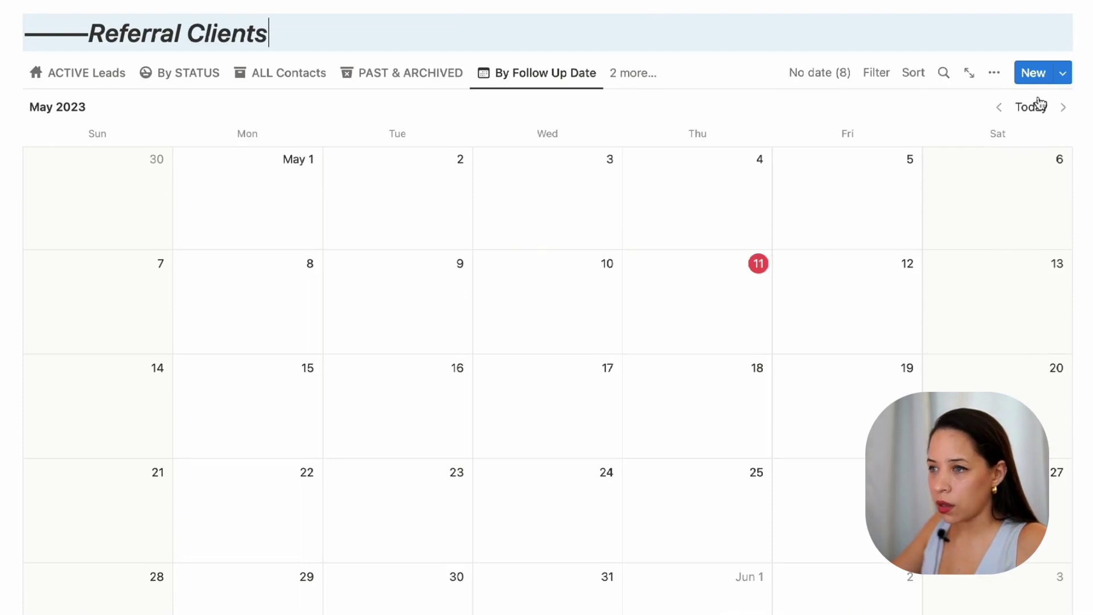
left_click(1063, 107)
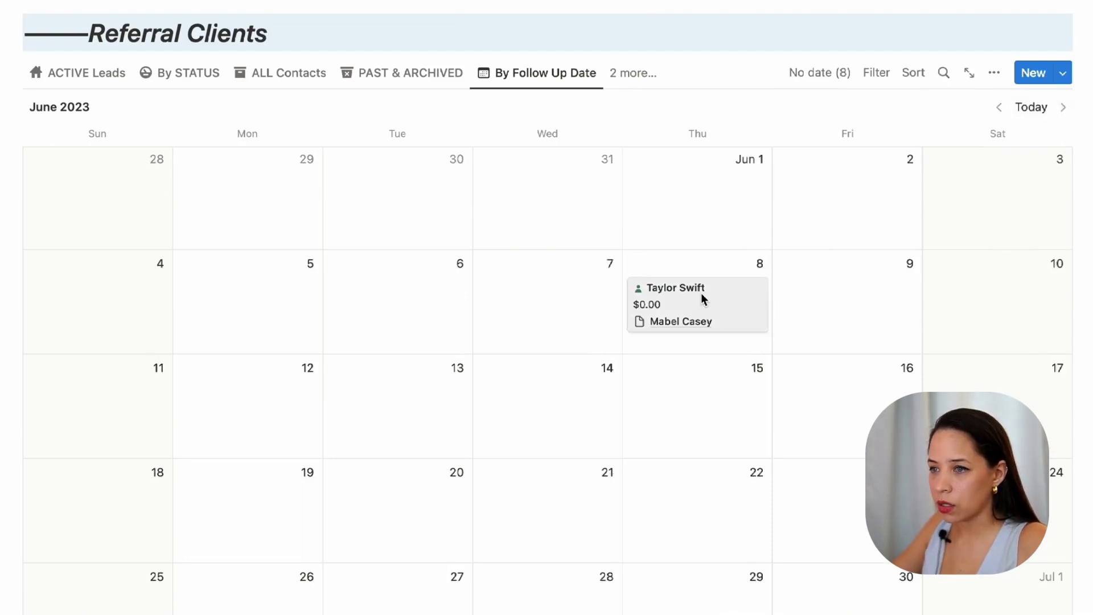
Step: Add a reminder to the lead's June 8 follow-up date and close the record
left_click(702, 300)
scroll(797, 285, "down", 6)
left_click(422, 368)
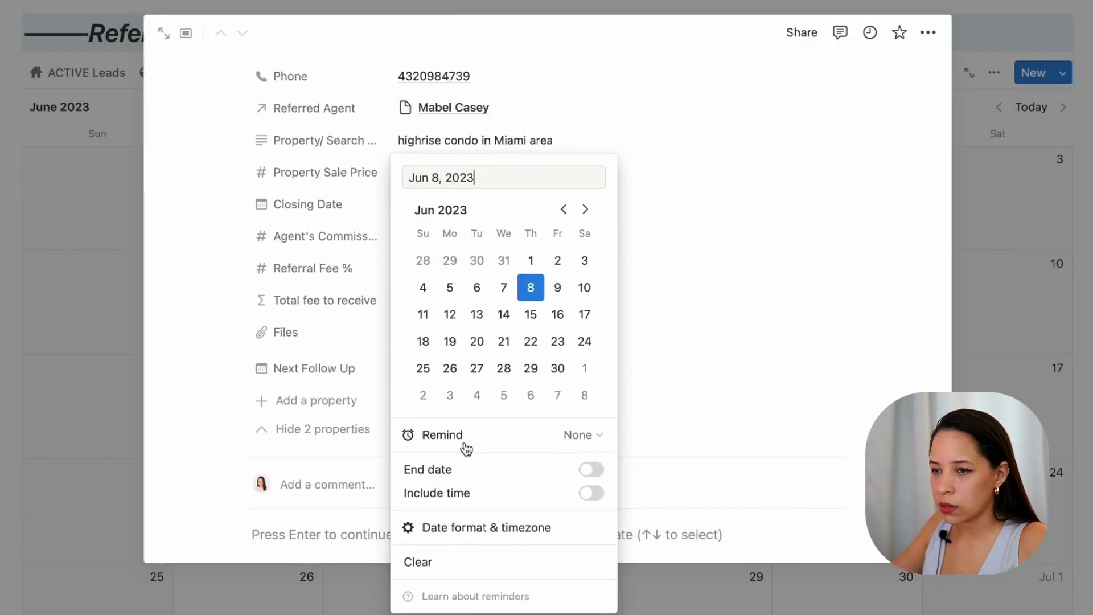
left_click(578, 435)
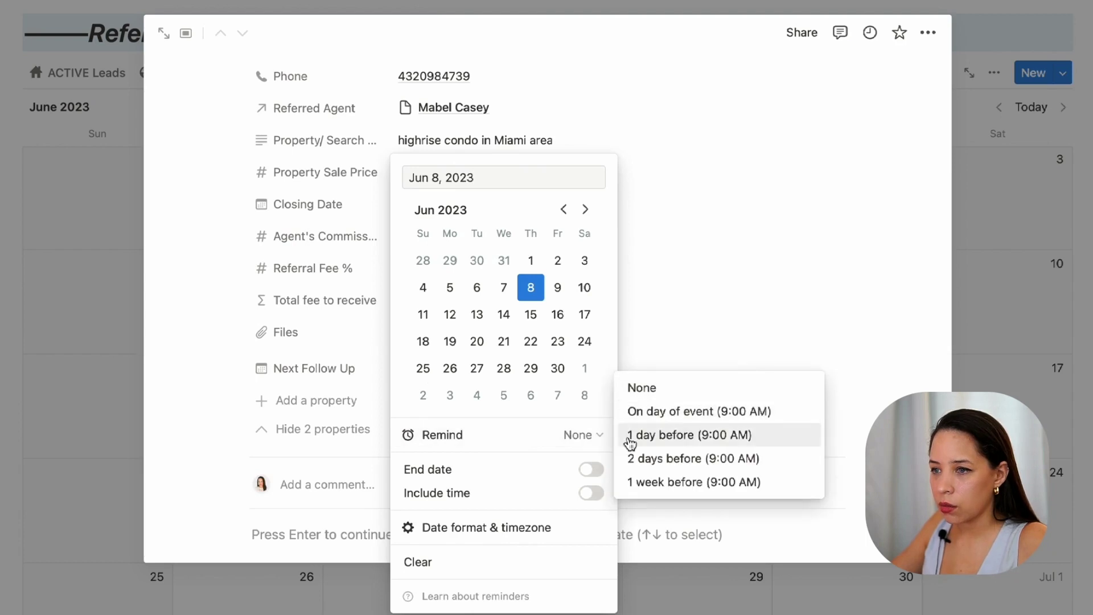
left_click(663, 418)
left_click(839, 390)
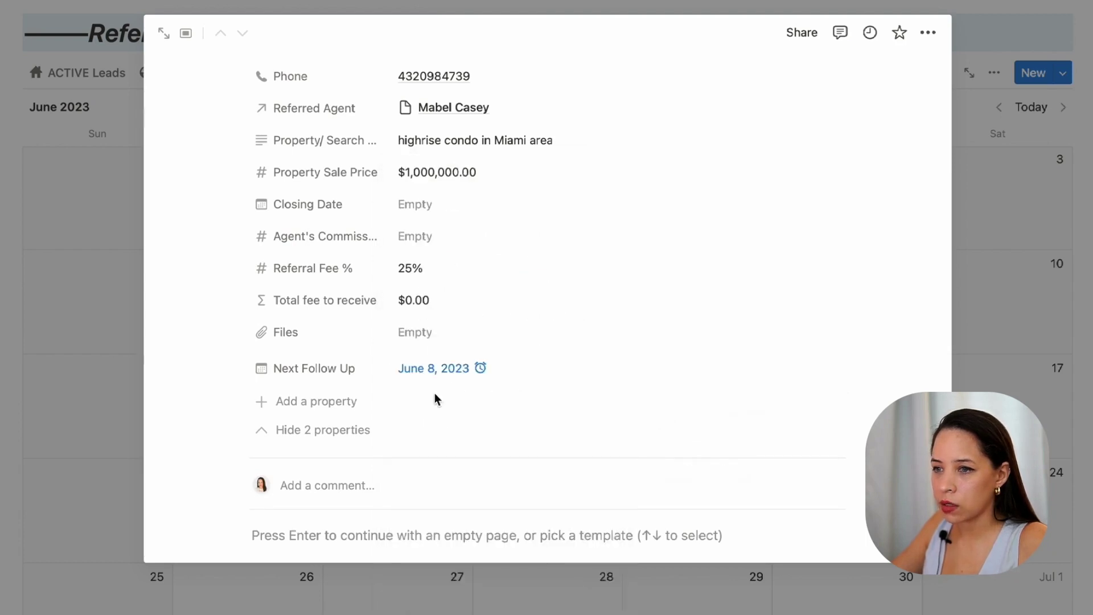
scroll(525, 308, "up", 5)
scroll(525, 308, "down", 1)
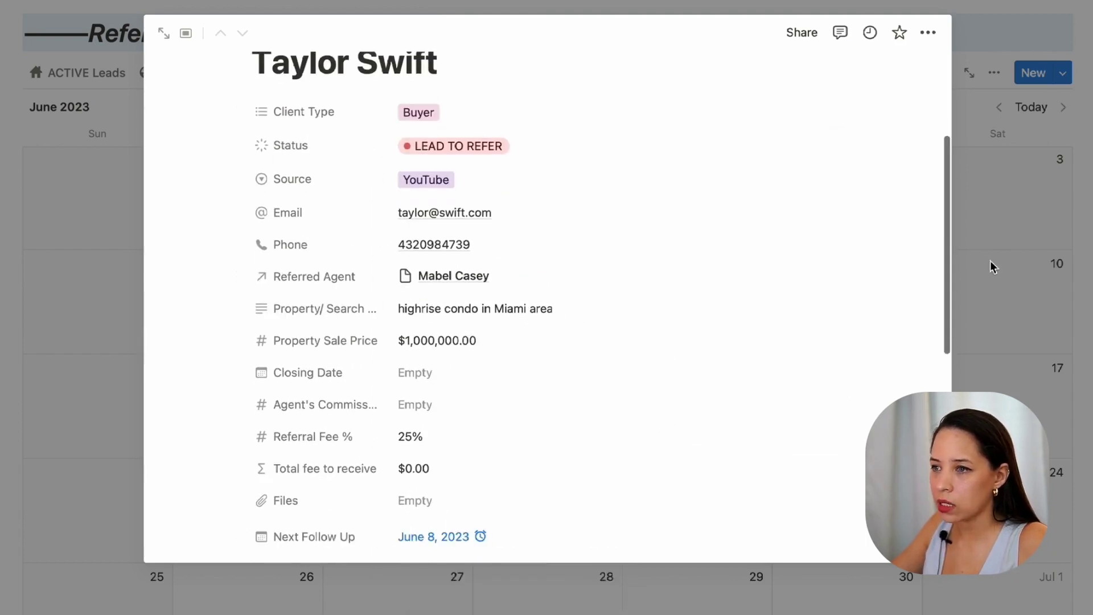
key("Escape")
scroll(253, 248, "up", 5)
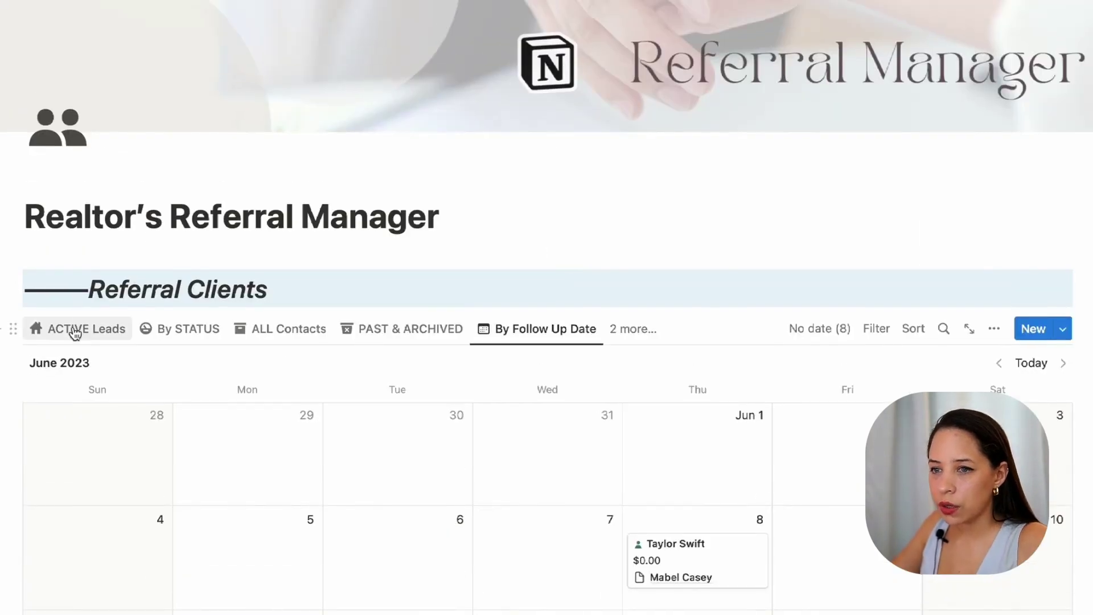
left_click(80, 329)
scroll(393, 330, "down", 2)
scroll(393, 330, "down", 1)
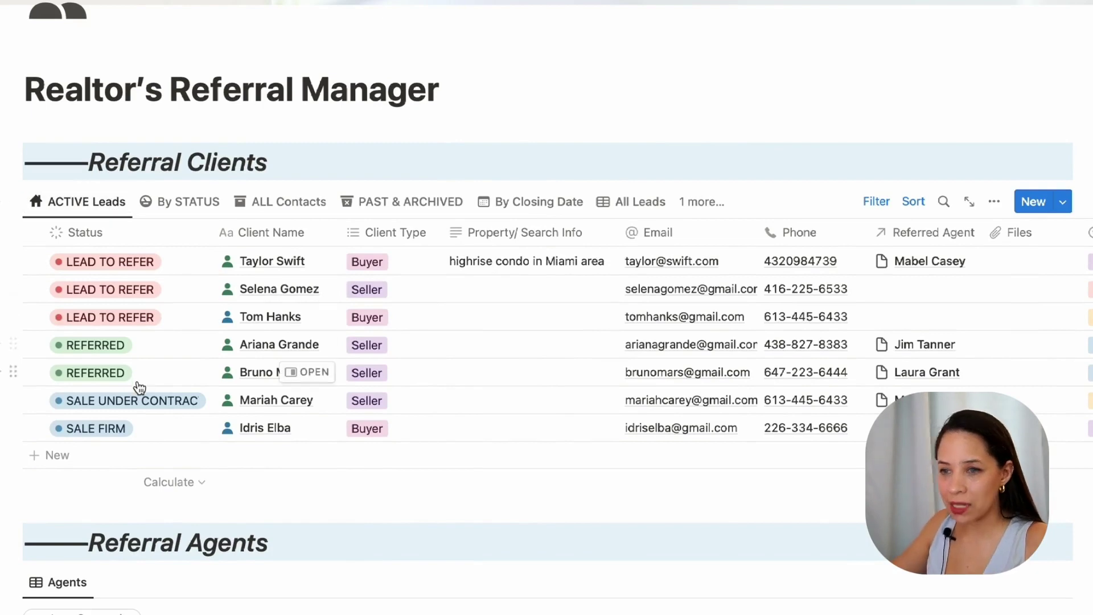
left_click(868, 201)
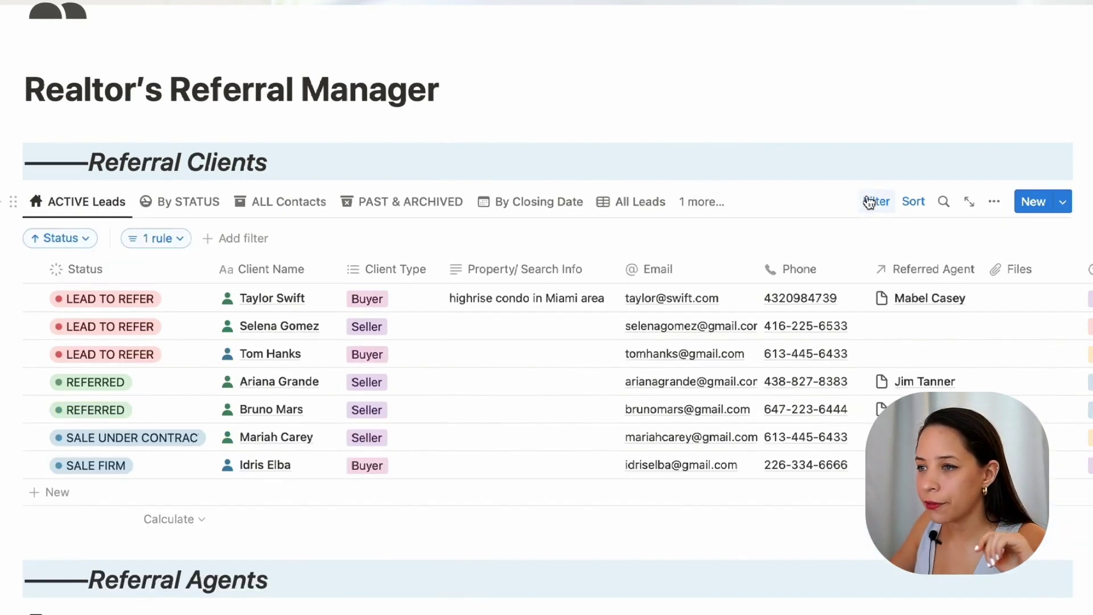
left_click(128, 241)
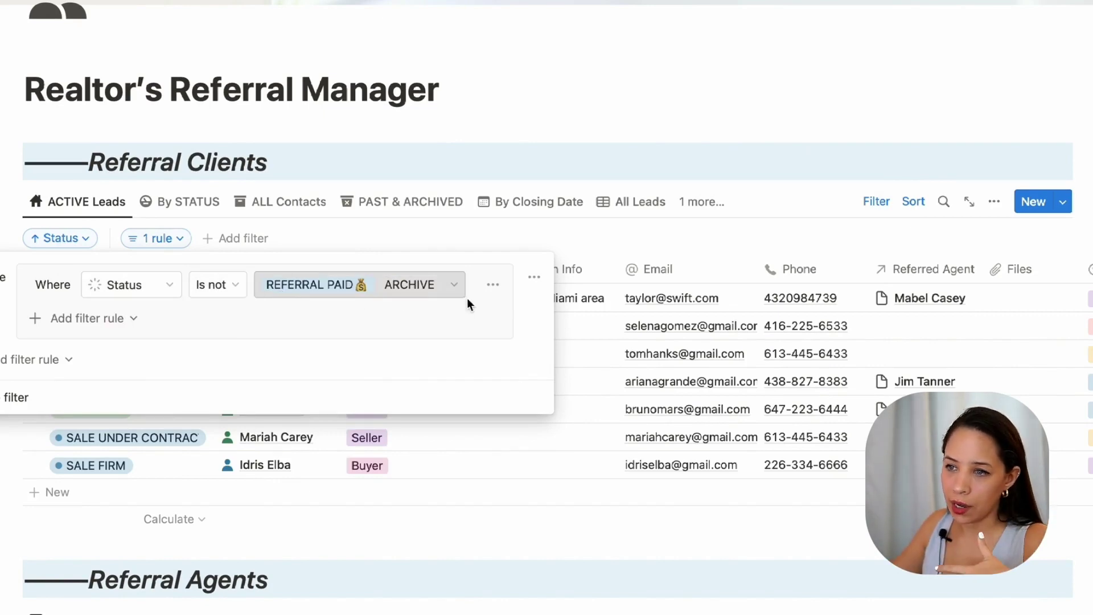
left_click(504, 234)
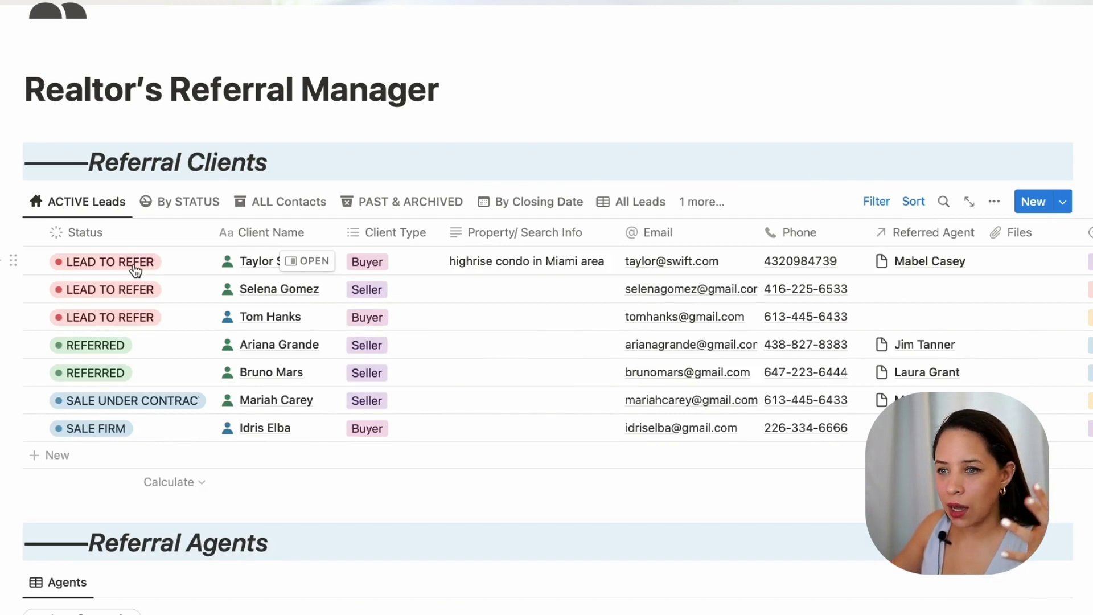
left_click(135, 268)
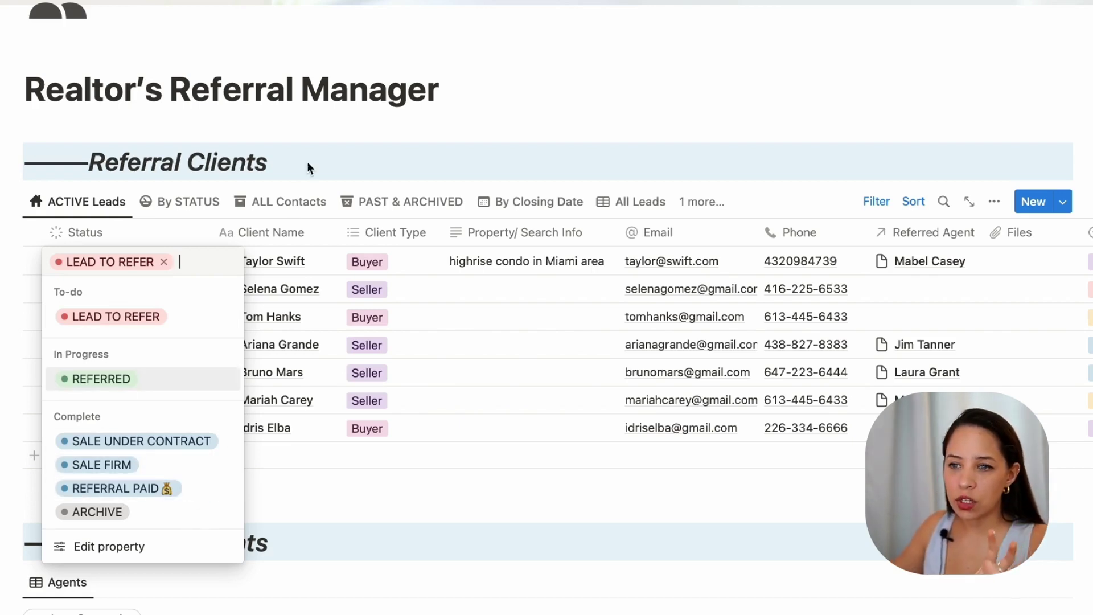
left_click(288, 171)
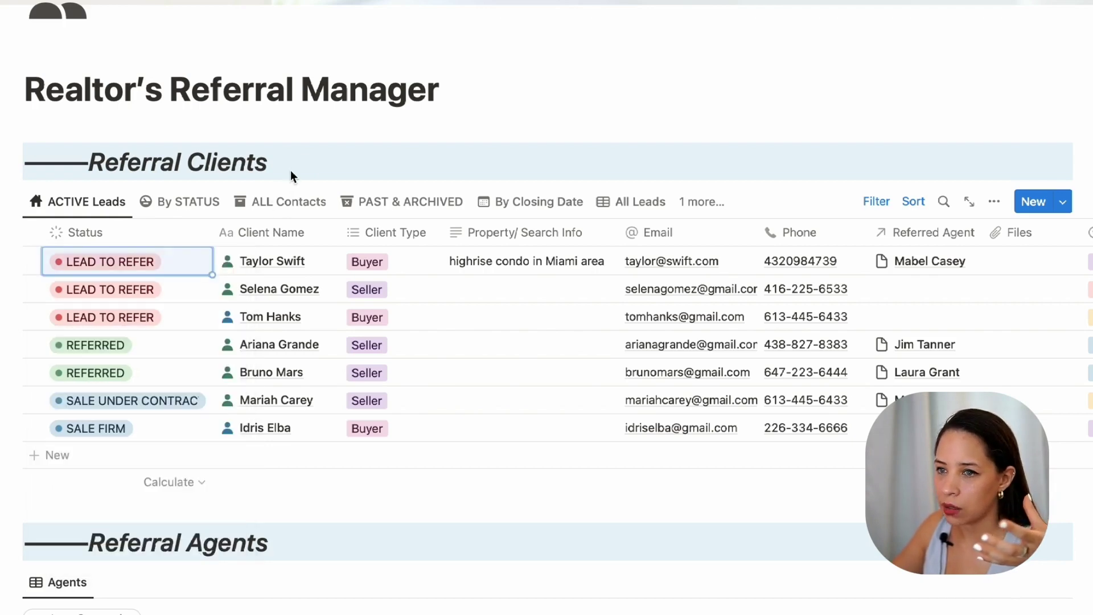
scroll(848, 222, "up", 1)
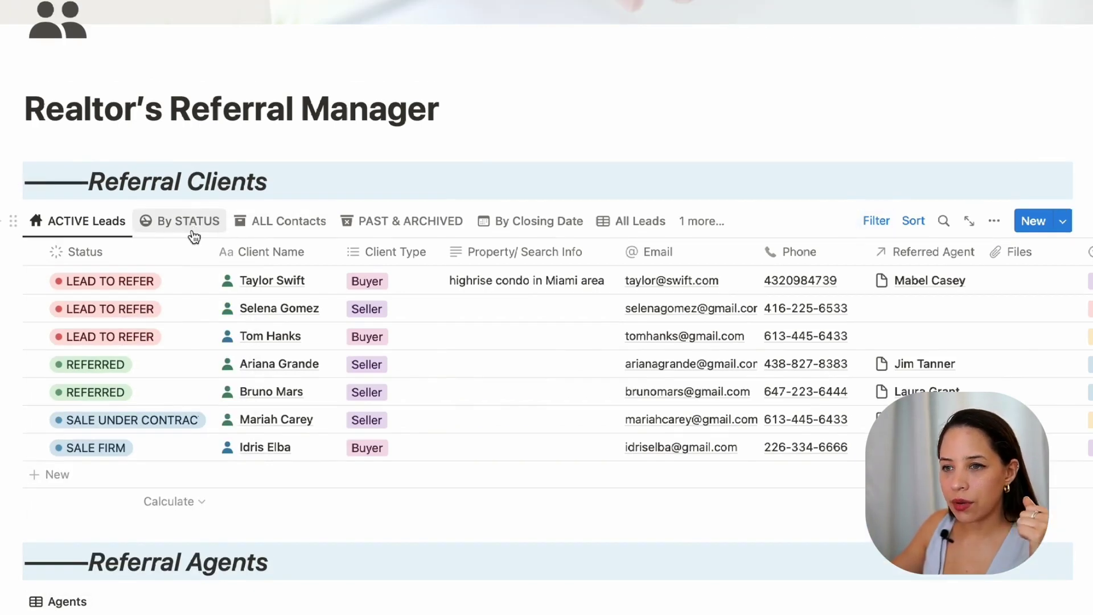
Step: On the By Status board, drag the lead's card from Lead to Refer into Referred, then return to Active Leads
left_click(192, 230)
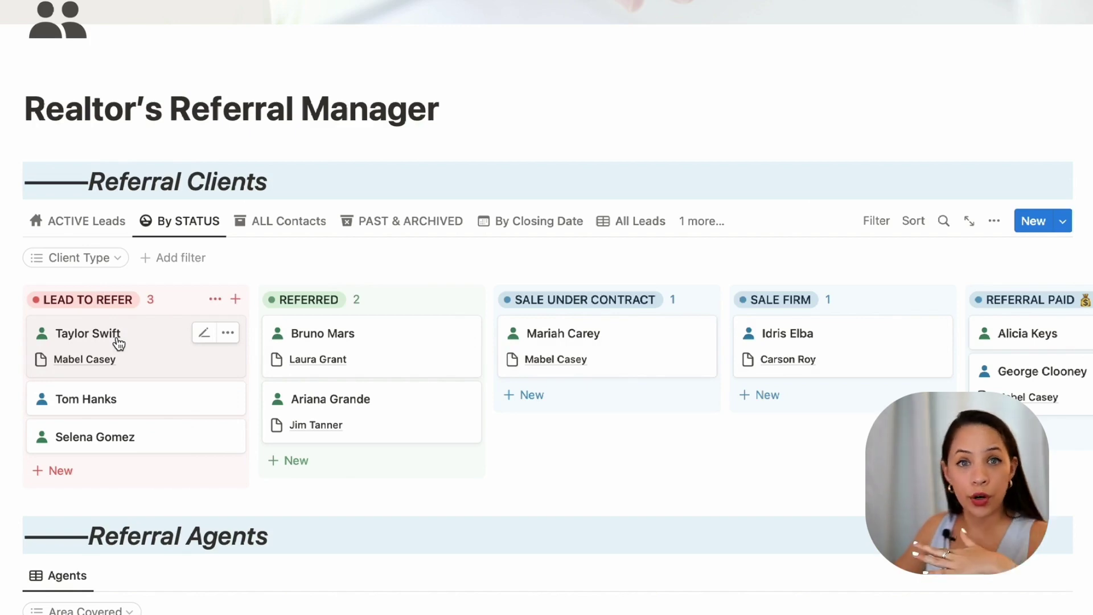
left_click_drag(119, 342, 360, 454)
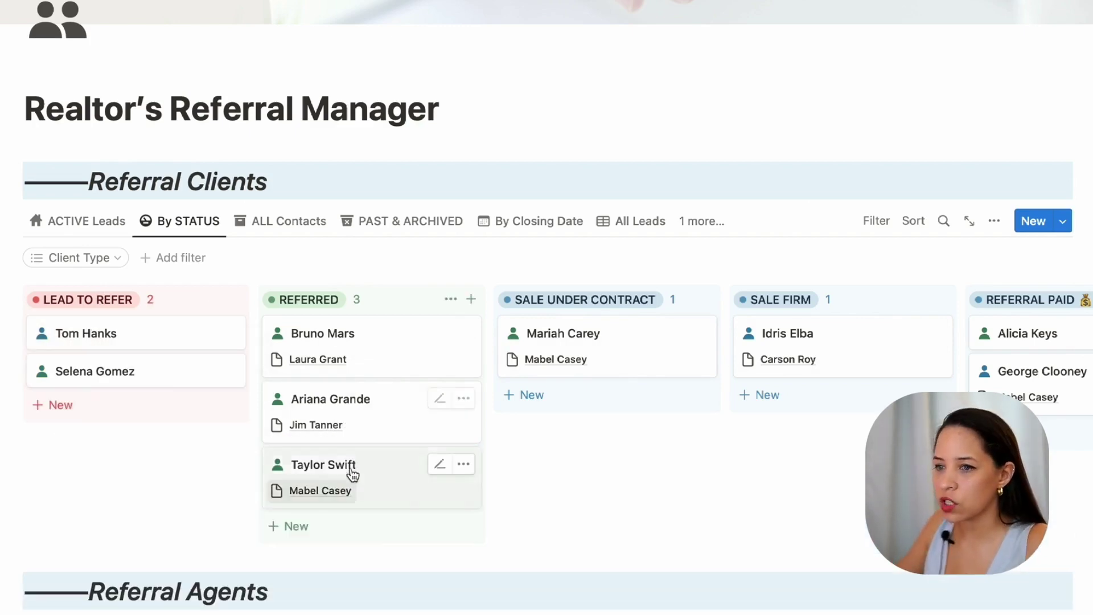
left_click(73, 221)
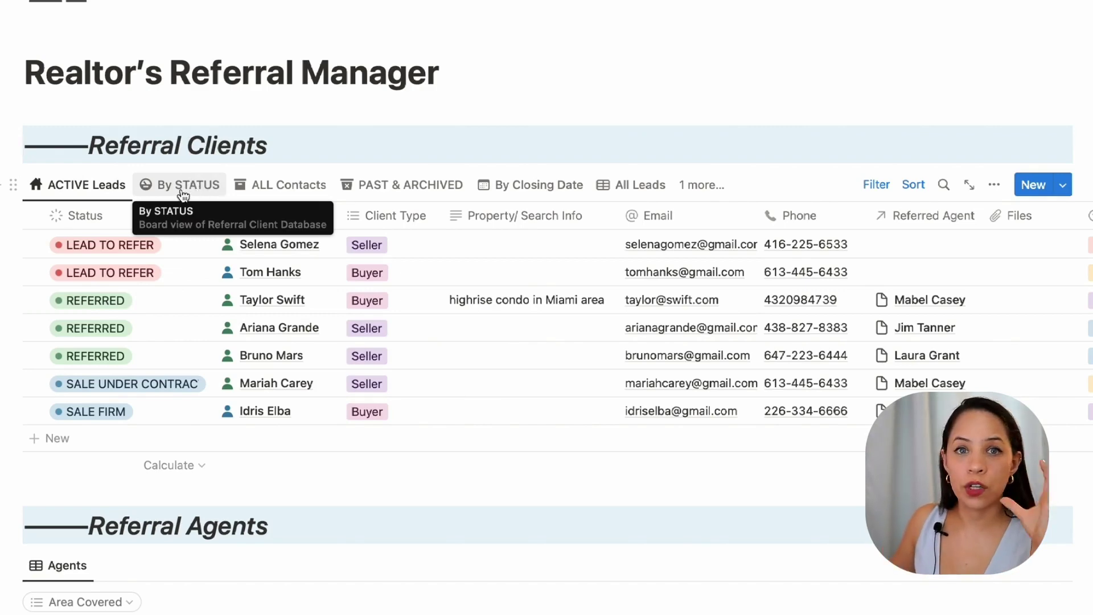
Step: Browse the By Status, All Contacts and Past & Archived referral views
left_click(183, 195)
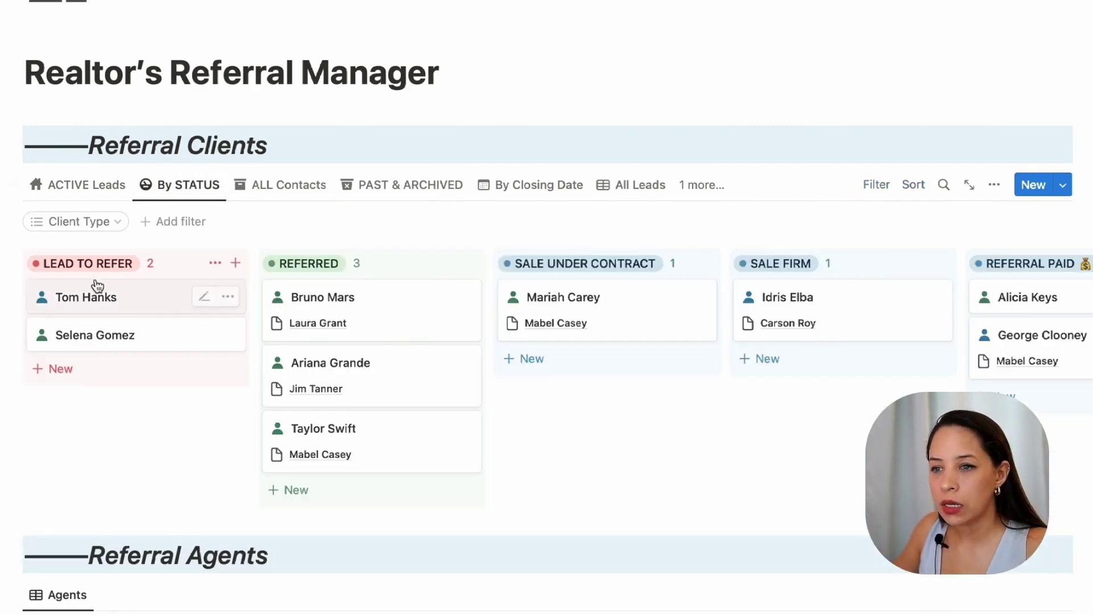
scroll(788, 324, "right", 5)
scroll(522, 262, "left", 5)
left_click(287, 184)
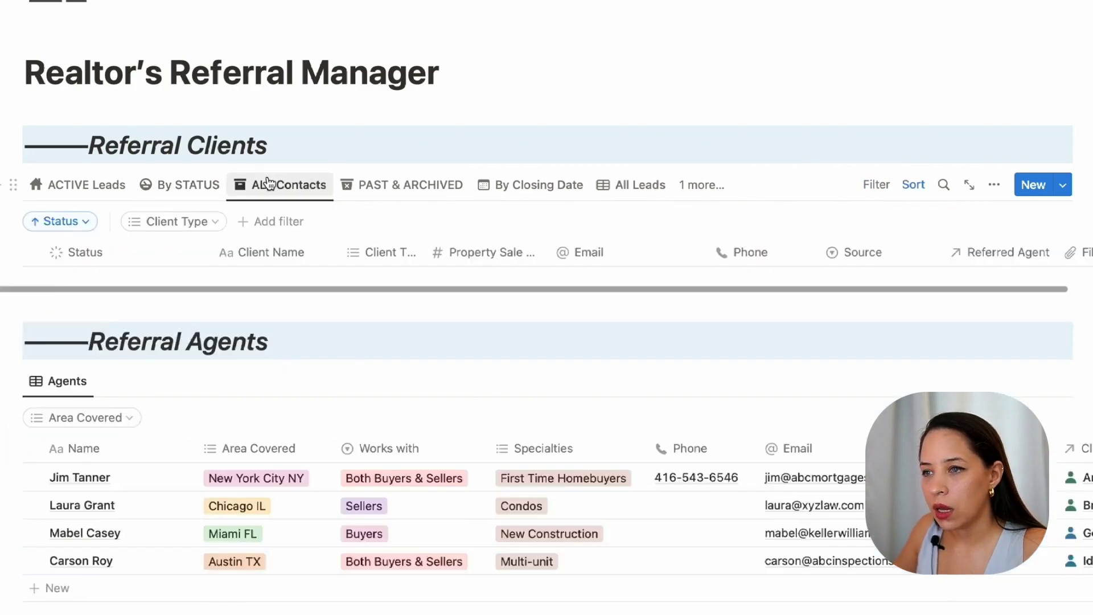
scroll(285, 170, "down", 1)
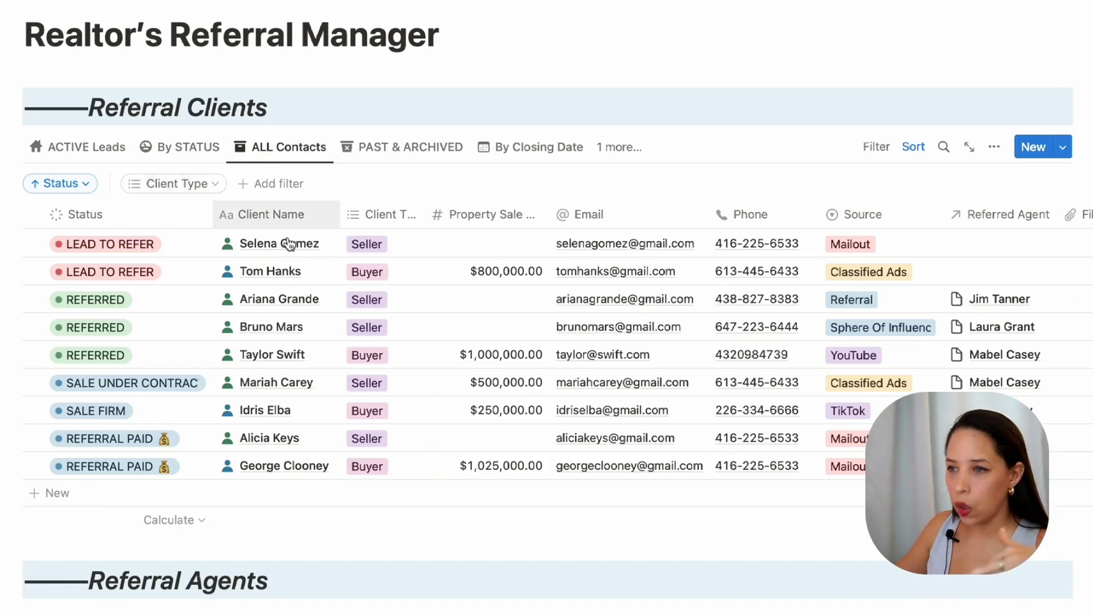
left_click(386, 149)
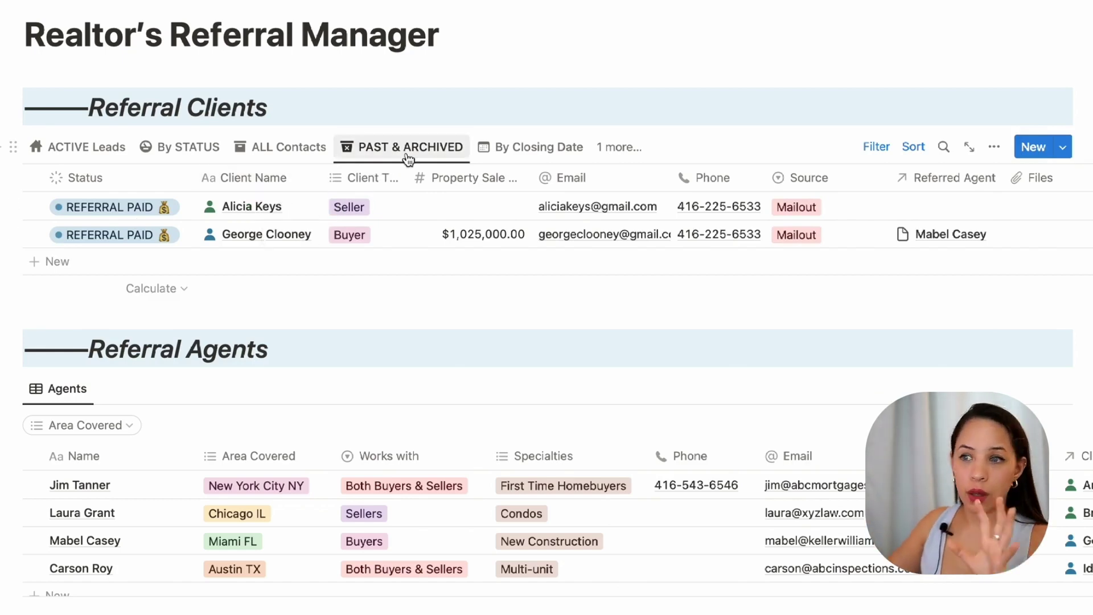
Step: Switch to the By Closing Date calendar view, showing May 2023
left_click(528, 150)
scroll(508, 335, "down", 6)
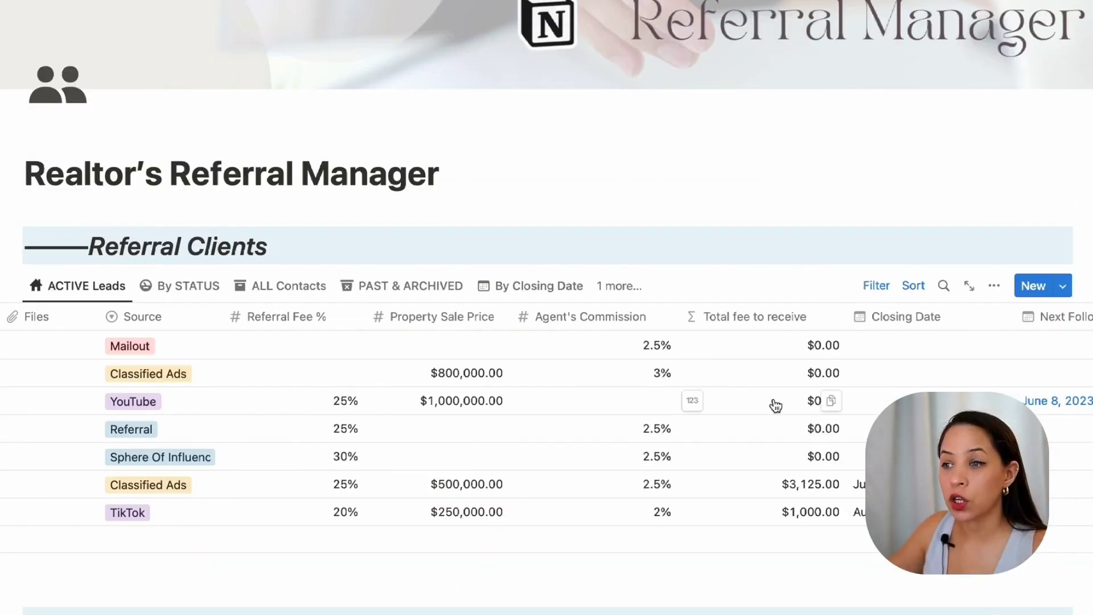
scroll(726, 398, "right", 5)
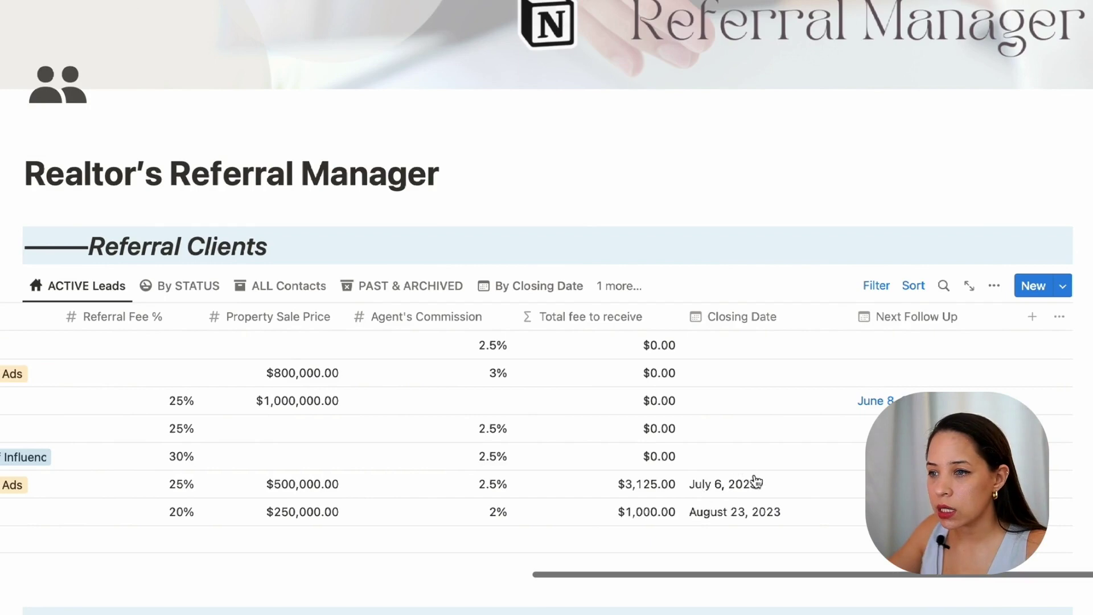
scroll(495, 546, "left", 10)
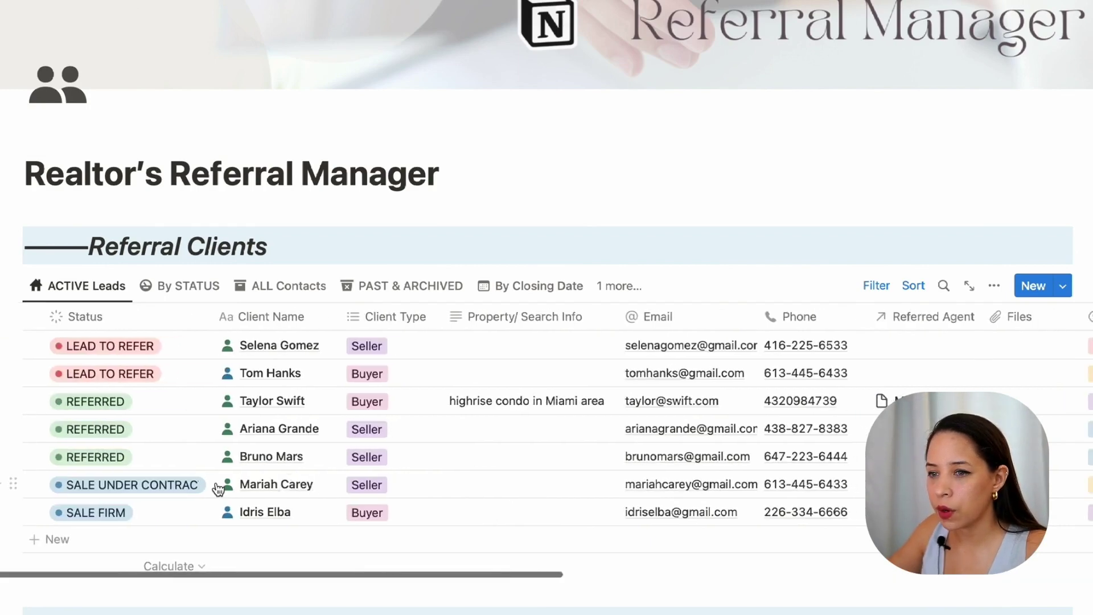
scroll(478, 465, "right", 10)
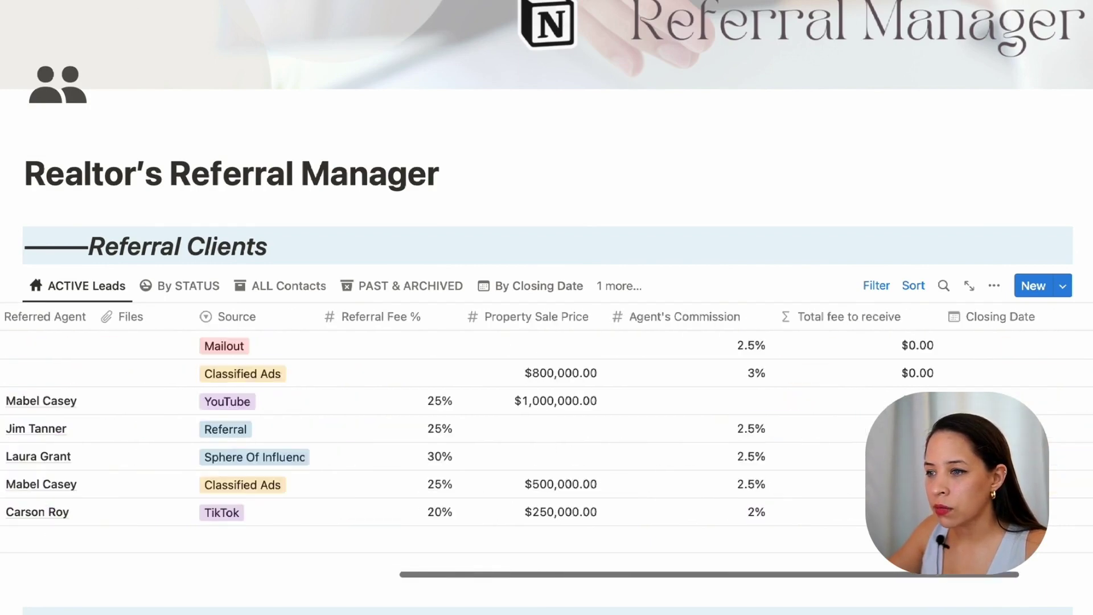
left_click(512, 287)
scroll(883, 318, "down", 3)
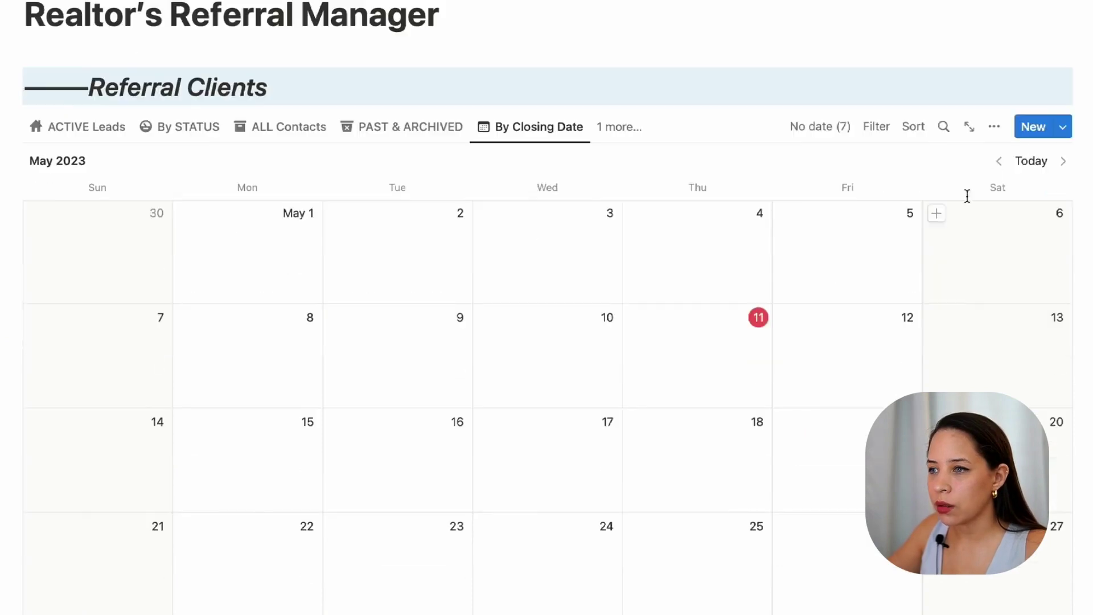
Step: Advance the closing-date calendar through June to July 2023
left_click(1063, 169)
left_click(1063, 162)
scroll(756, 356, "down", 6)
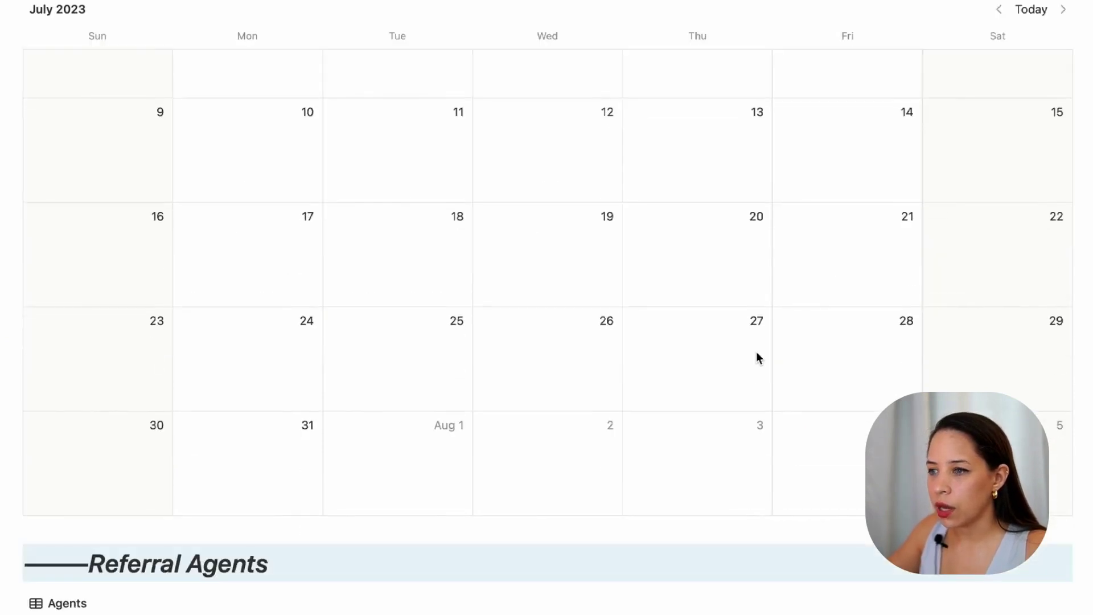
scroll(755, 351, "up", 5)
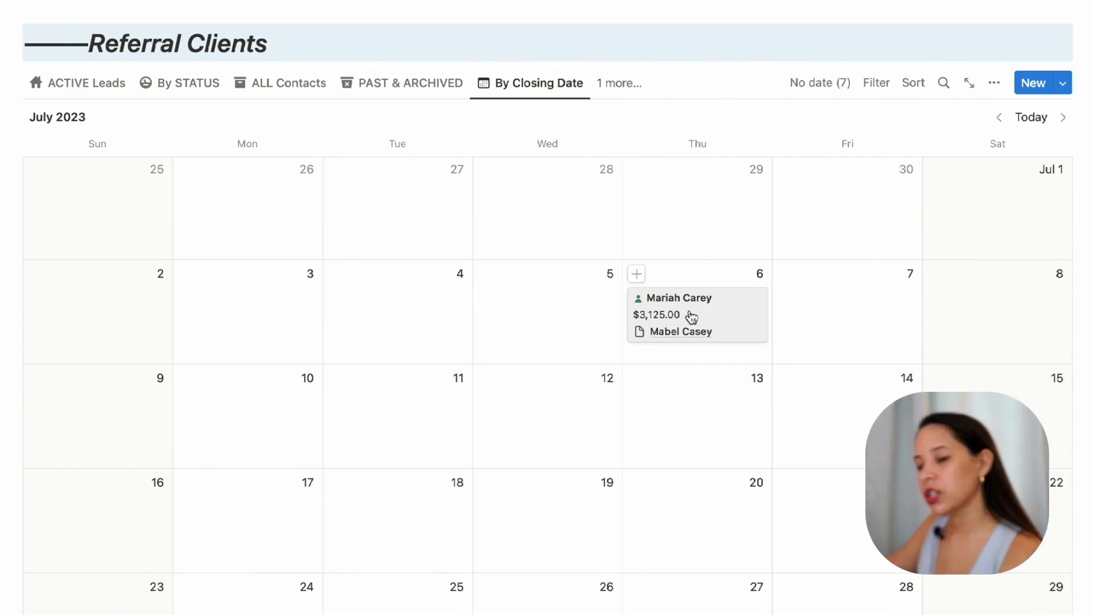
Step: Switch to the By Follow Up Date calendar to see the June 8 follow-up
left_click(618, 83)
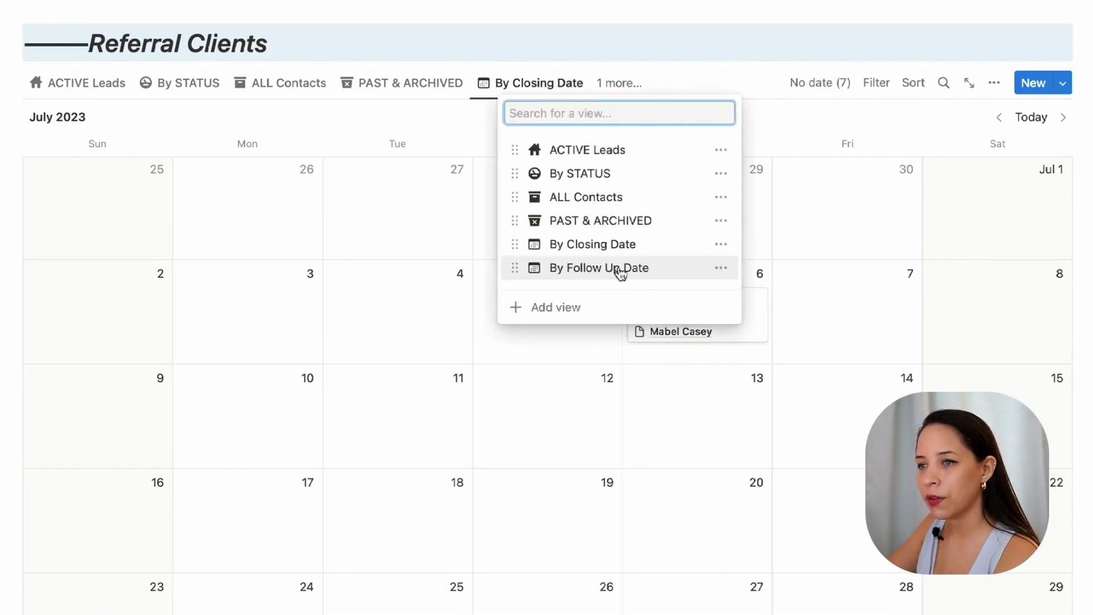
left_click(620, 272)
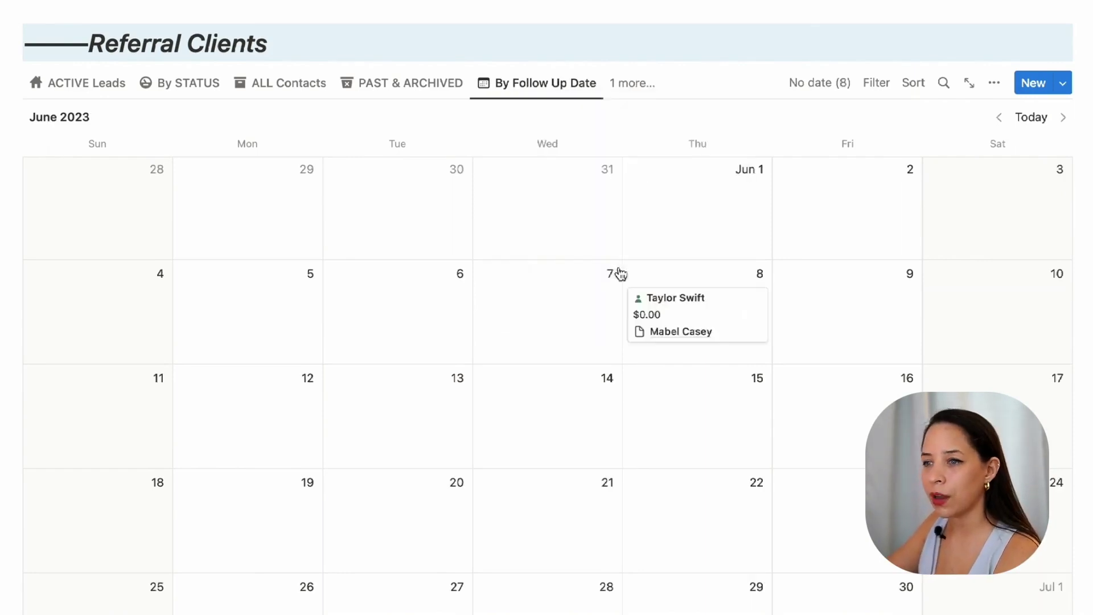
scroll(543, 273, "down", 2)
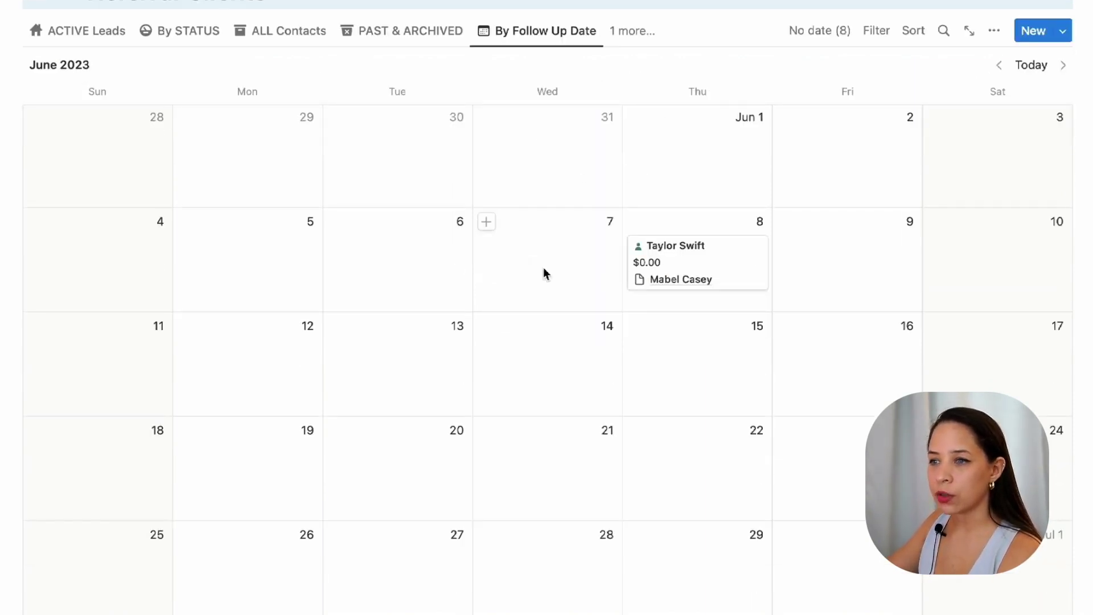
scroll(768, 211, "up", 4)
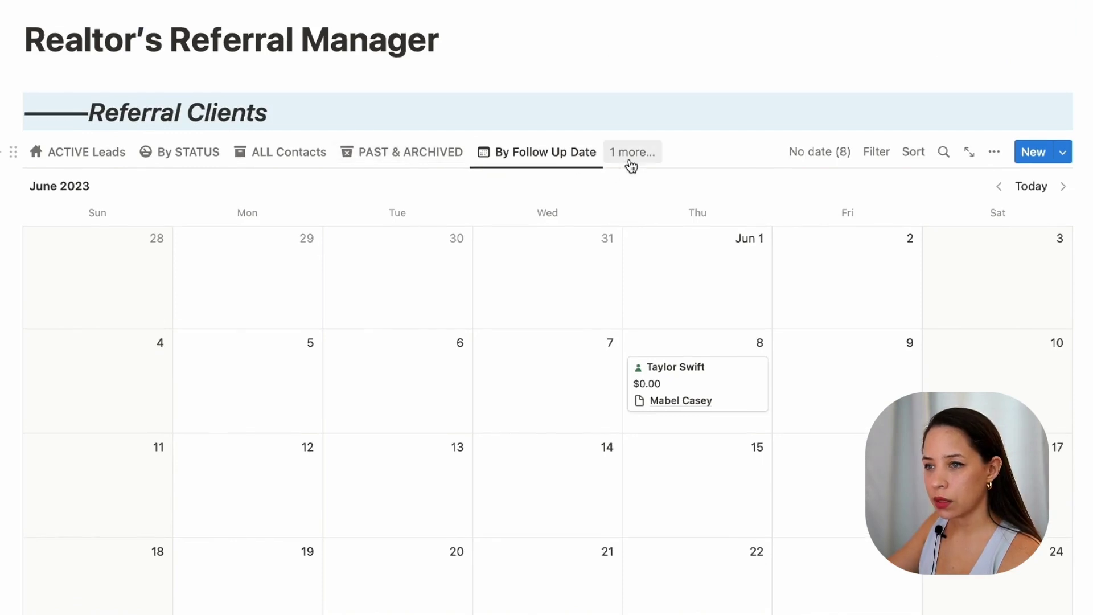